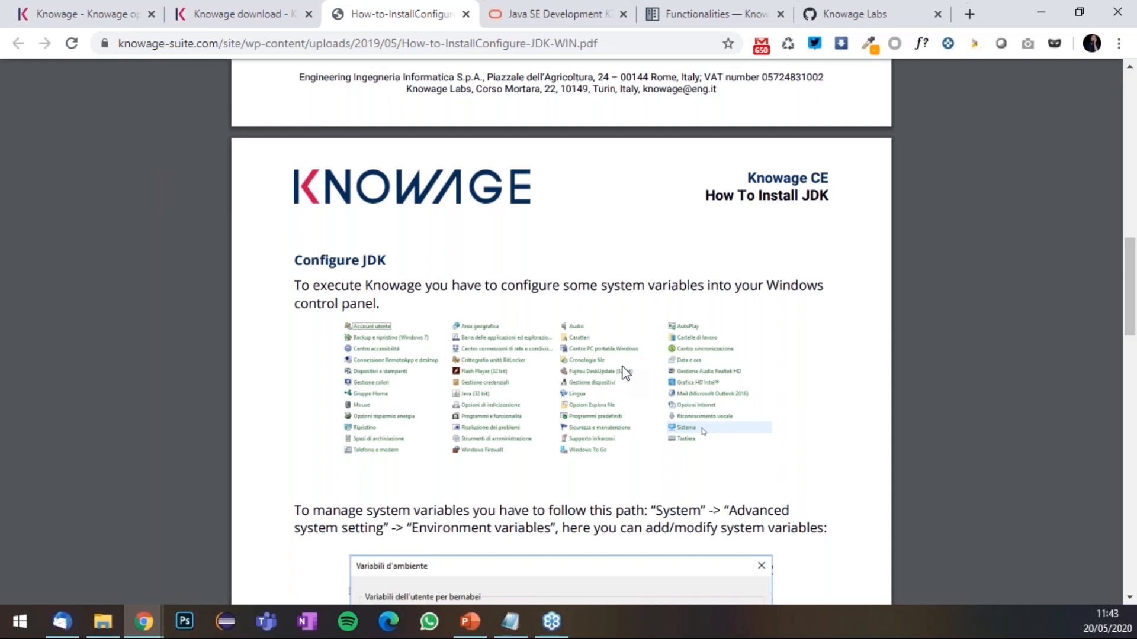
- Search 'env' from Start to open the Environment Variables editor, then move it up-left beside the guide
scroll(622, 367, down, 4)
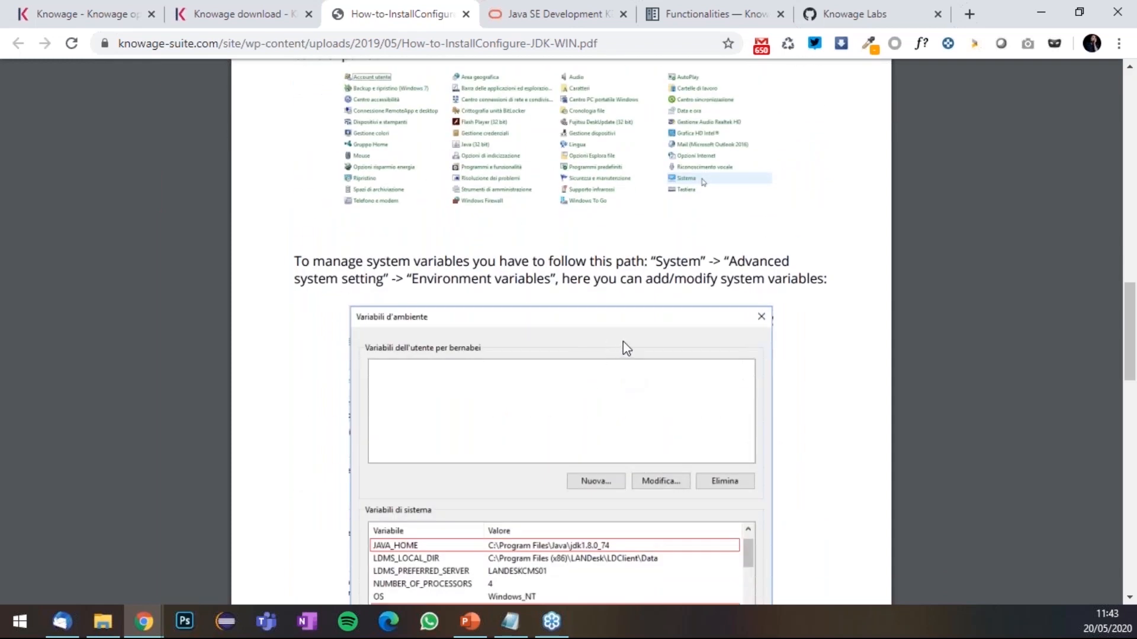
scroll(600, 407, up, 4)
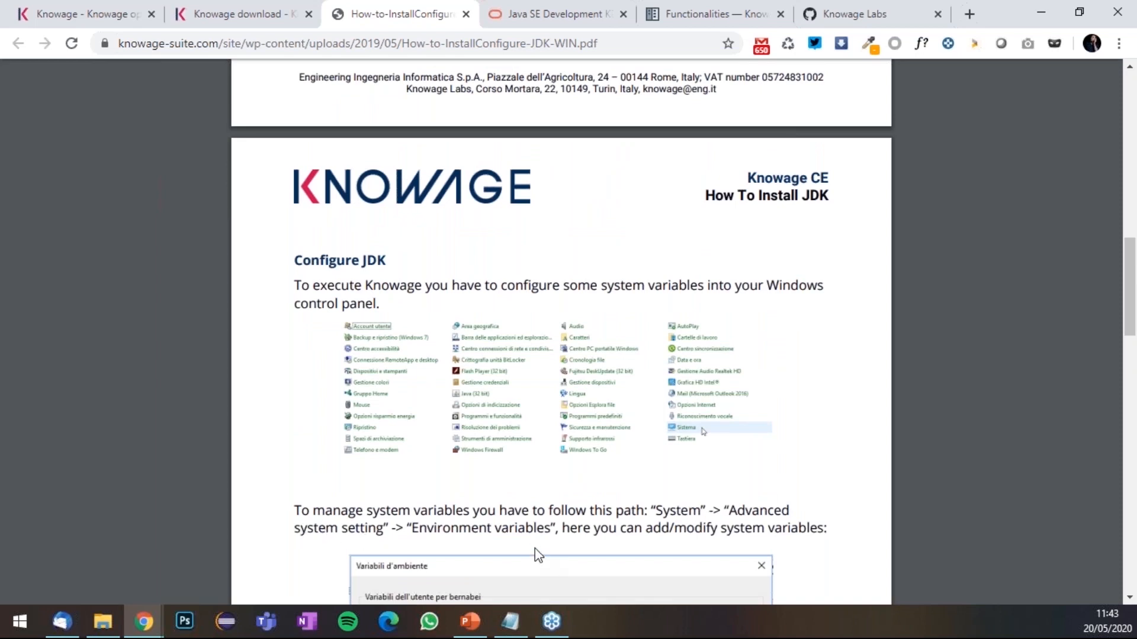
scroll(536, 551, down, 4)
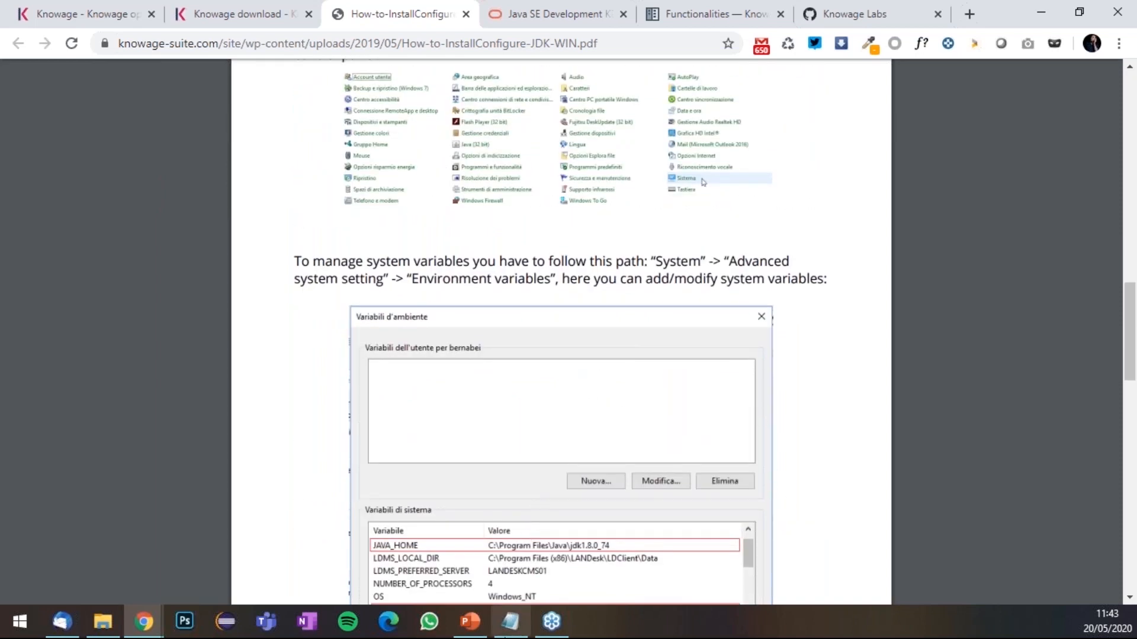
mouse_move(510, 621)
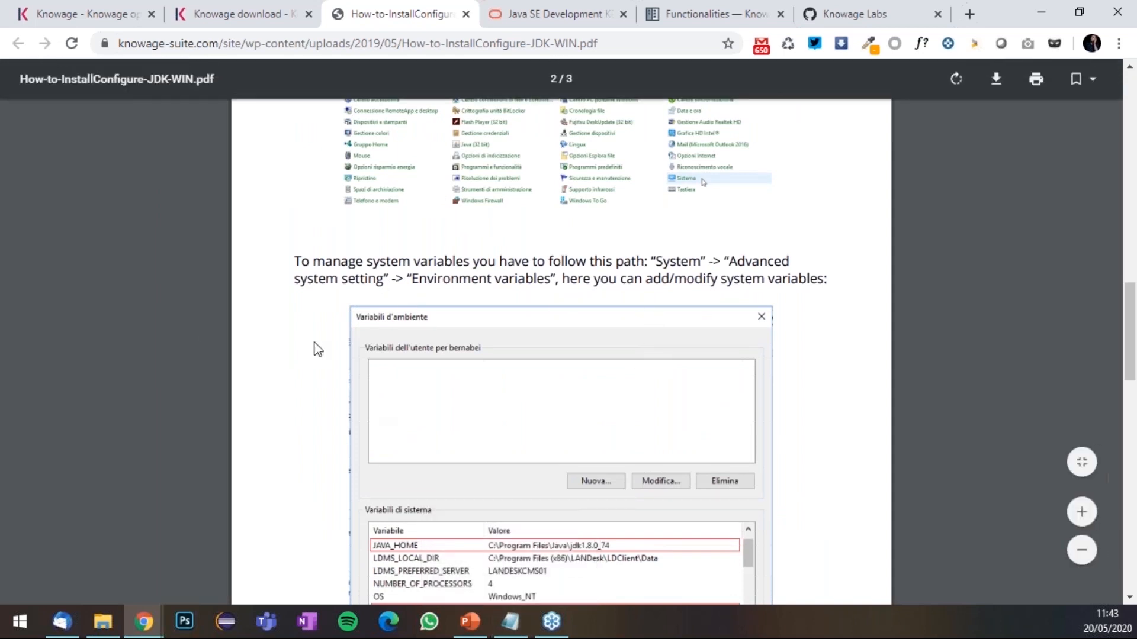
click(20, 622)
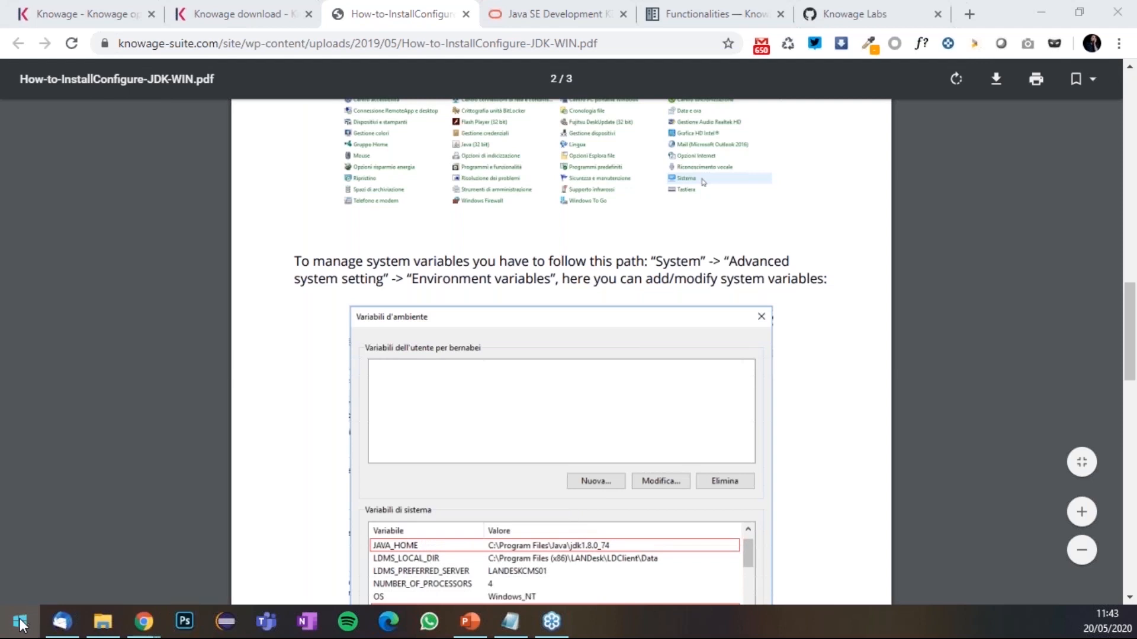
mouse_move(74, 620)
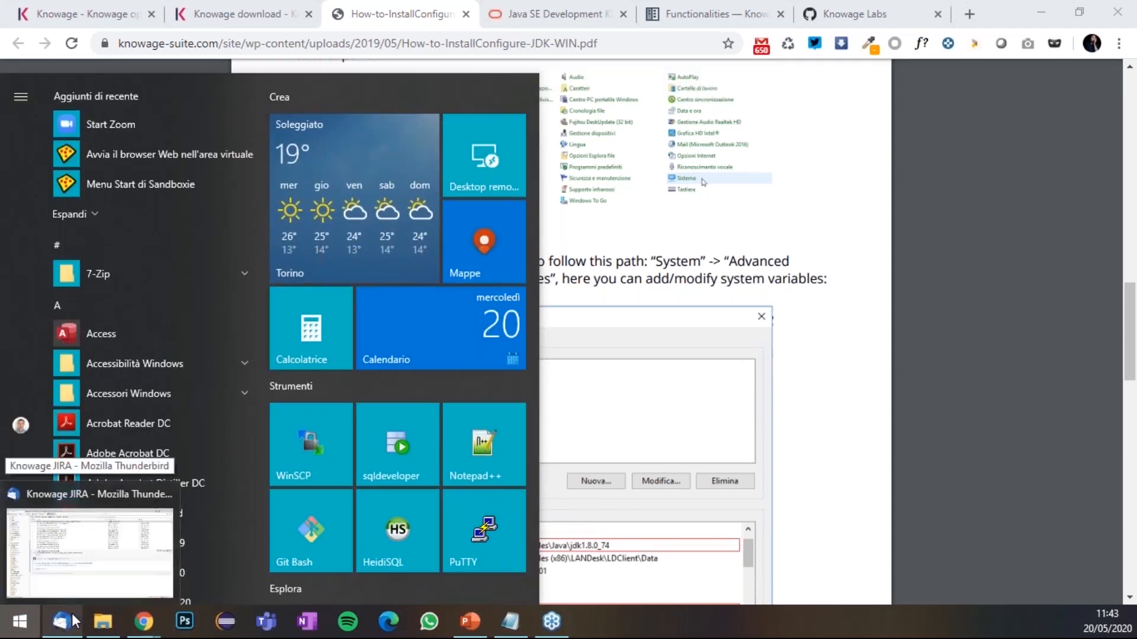
text(env)
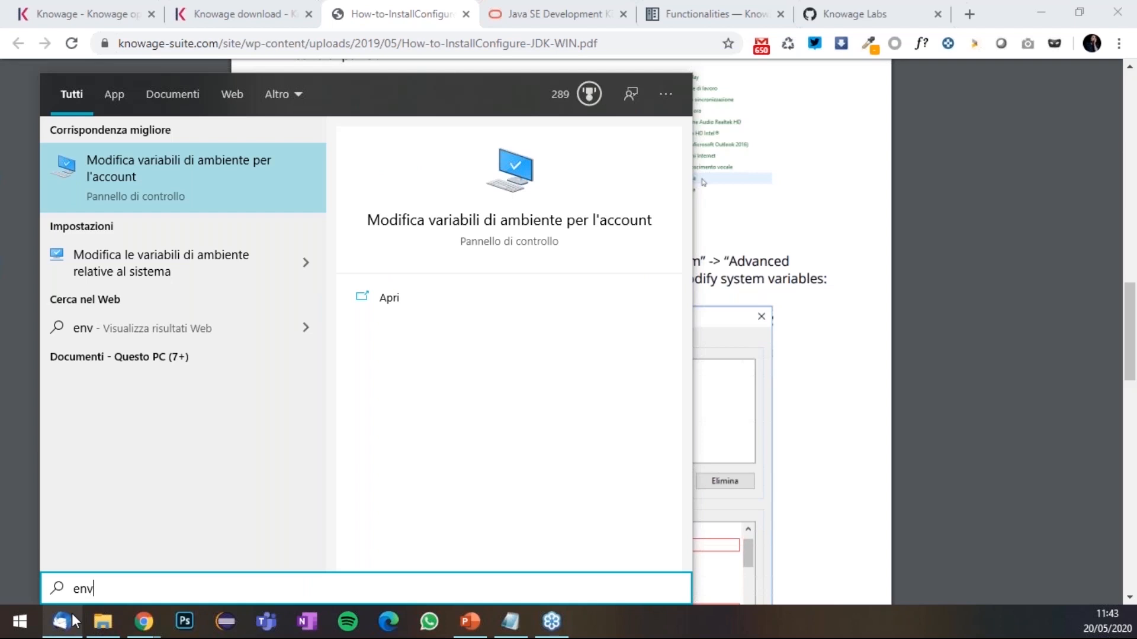
key(Escape)
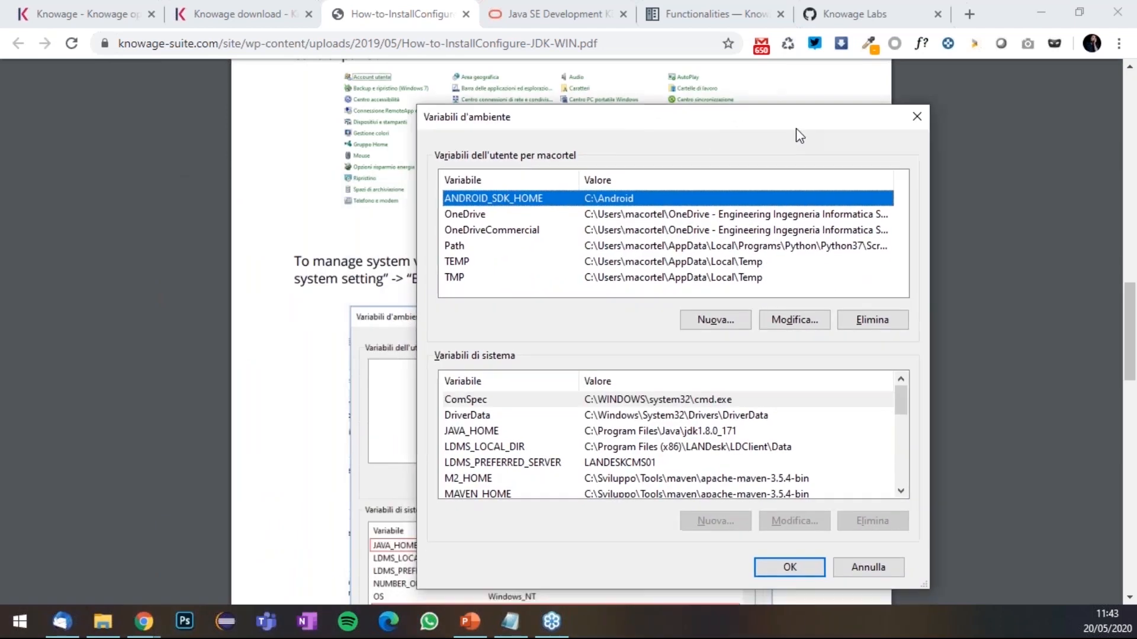
drag(796, 127, 727, 99)
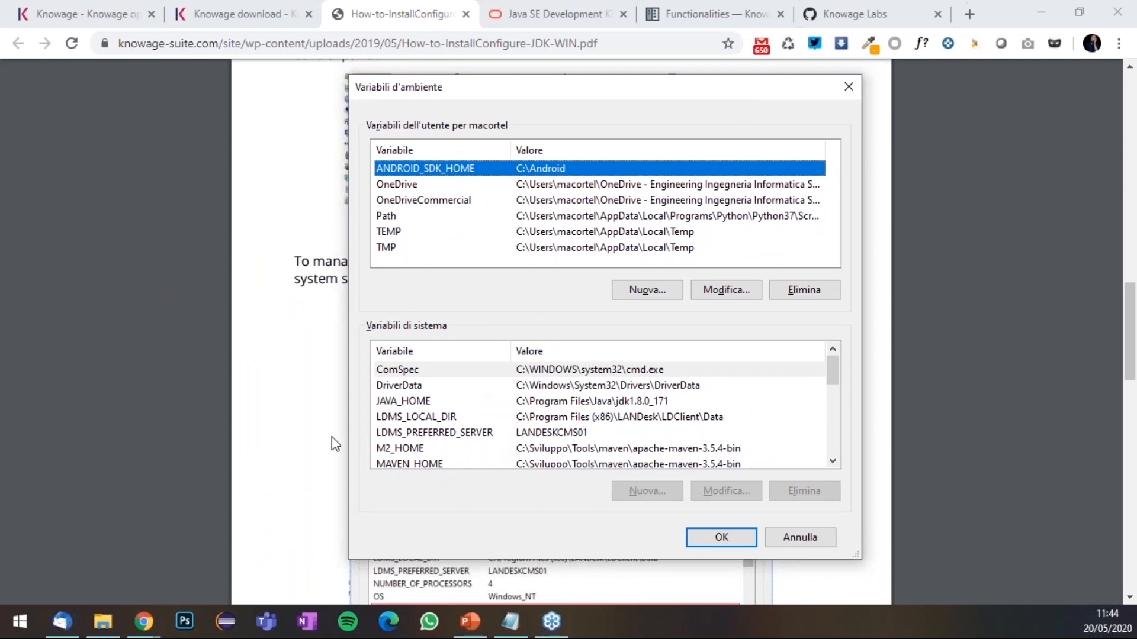
- Select the word JAVA_HOME in the JDK guide's instructions
click(308, 438)
scroll(356, 420, down, 10)
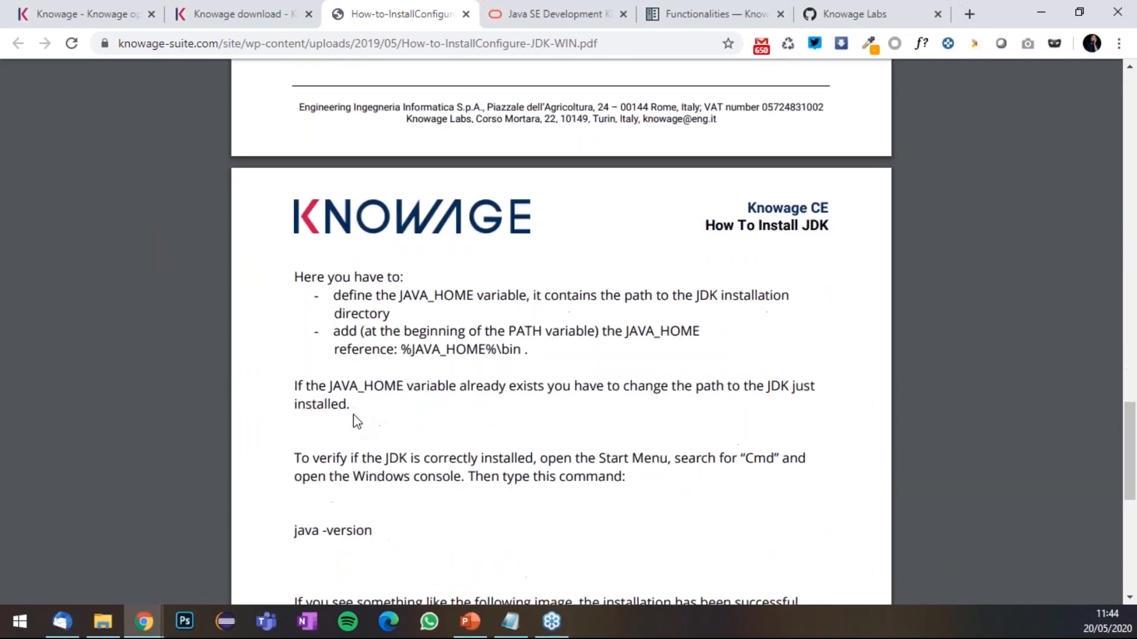
double_click(418, 295)
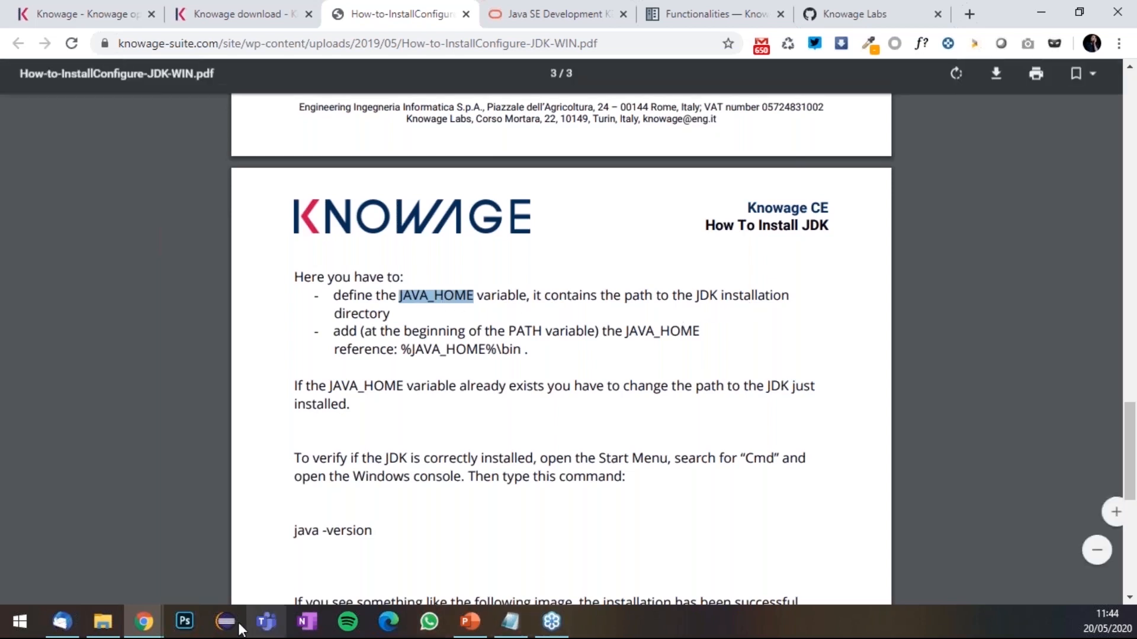
- Verify system JAVA_HOME is jdk1.8.0_171 and Path starts with %JAVA_HOME%\bin, then return to the guide
key(super)
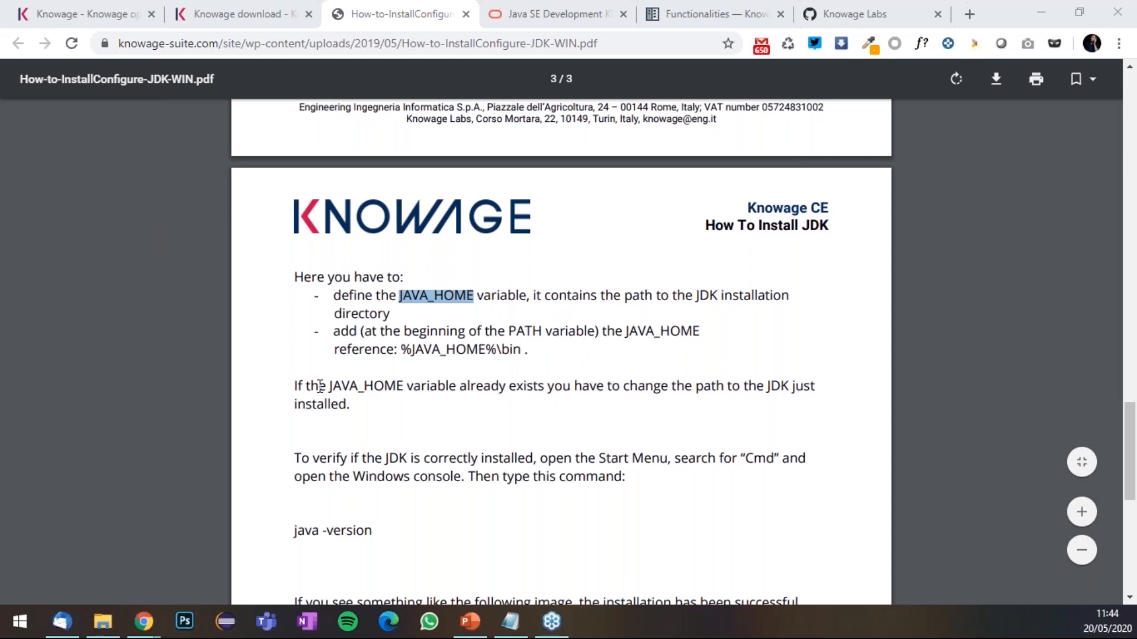
key(alt+Tab)
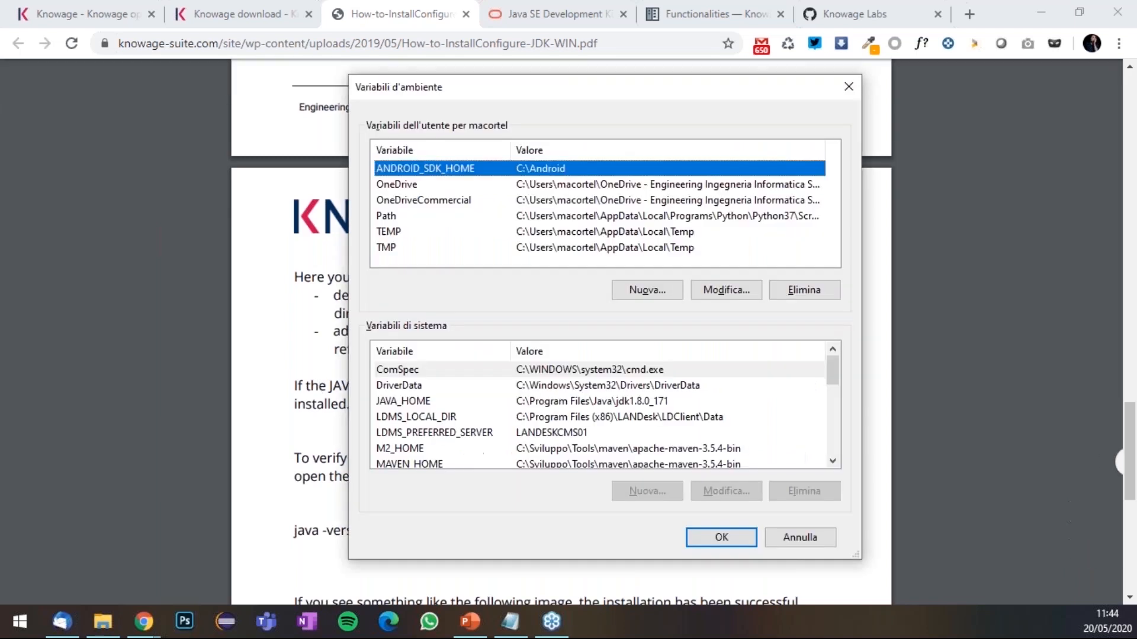
click(532, 401)
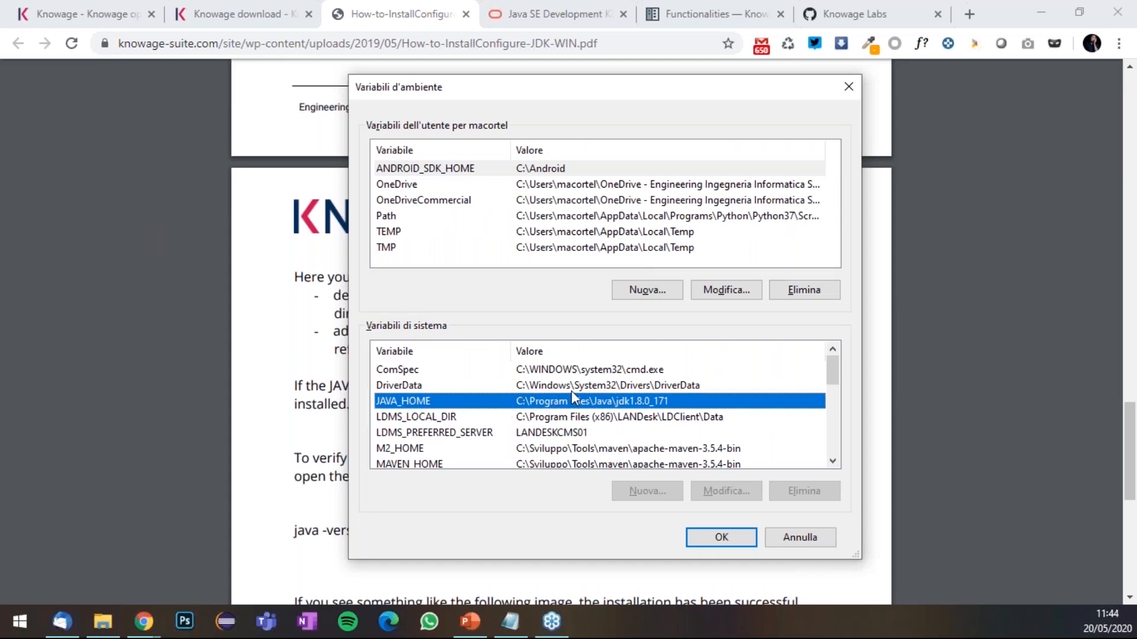
scroll(547, 384, down, 2)
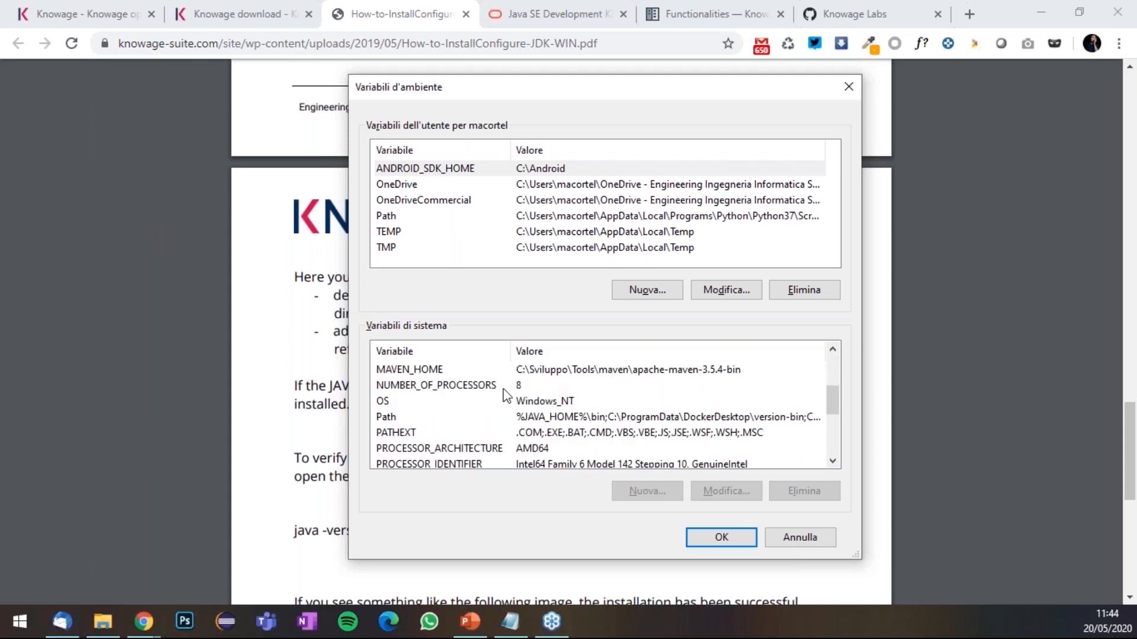
click(539, 421)
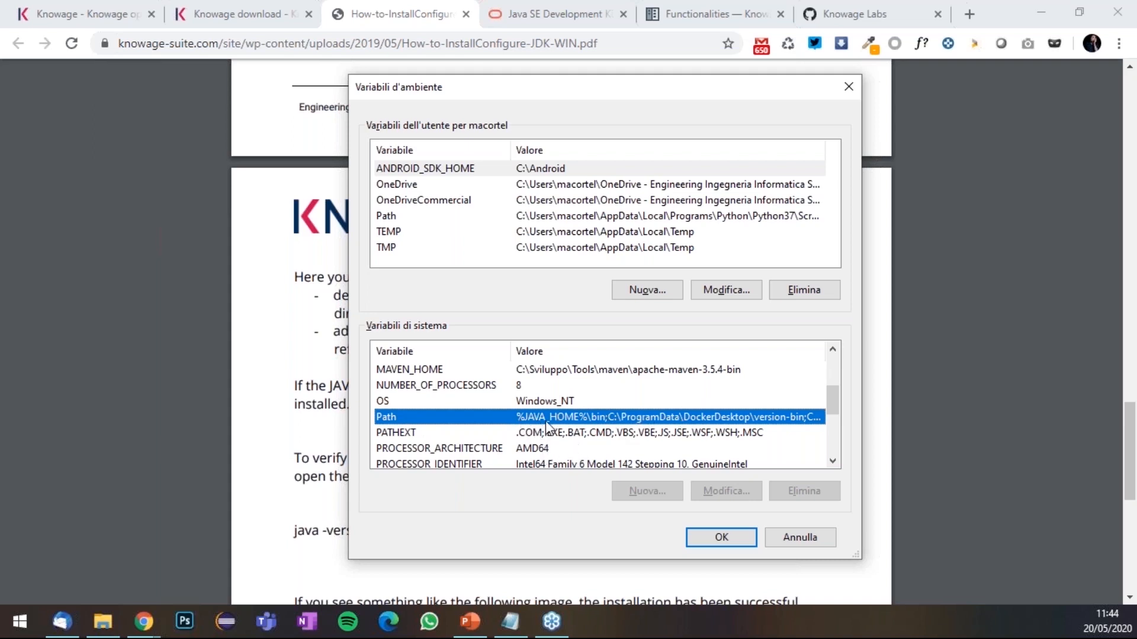
click(339, 443)
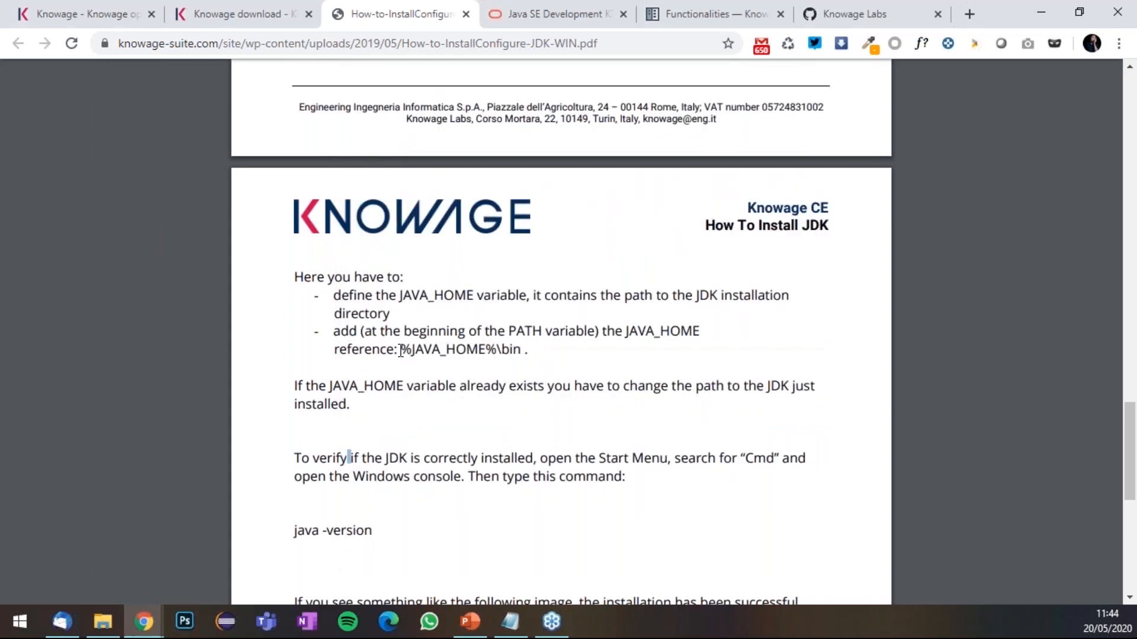
- Select the '%JAVA_HOME%\bin' text in the guide's PATH instructions
drag(401, 350, 488, 350)
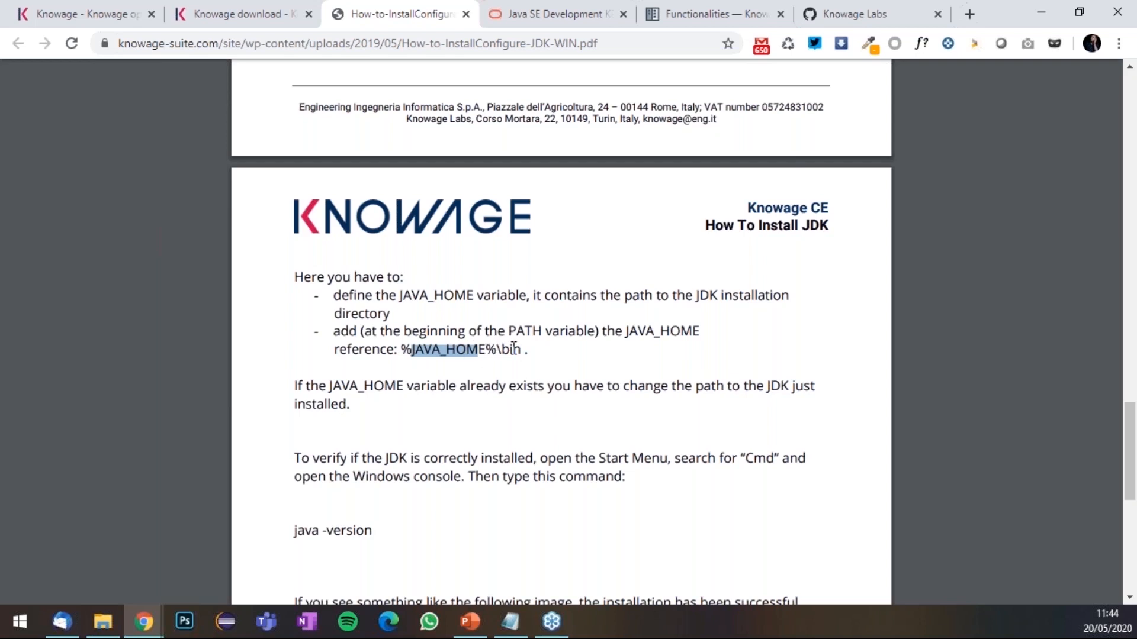
drag(522, 350, 406, 353)
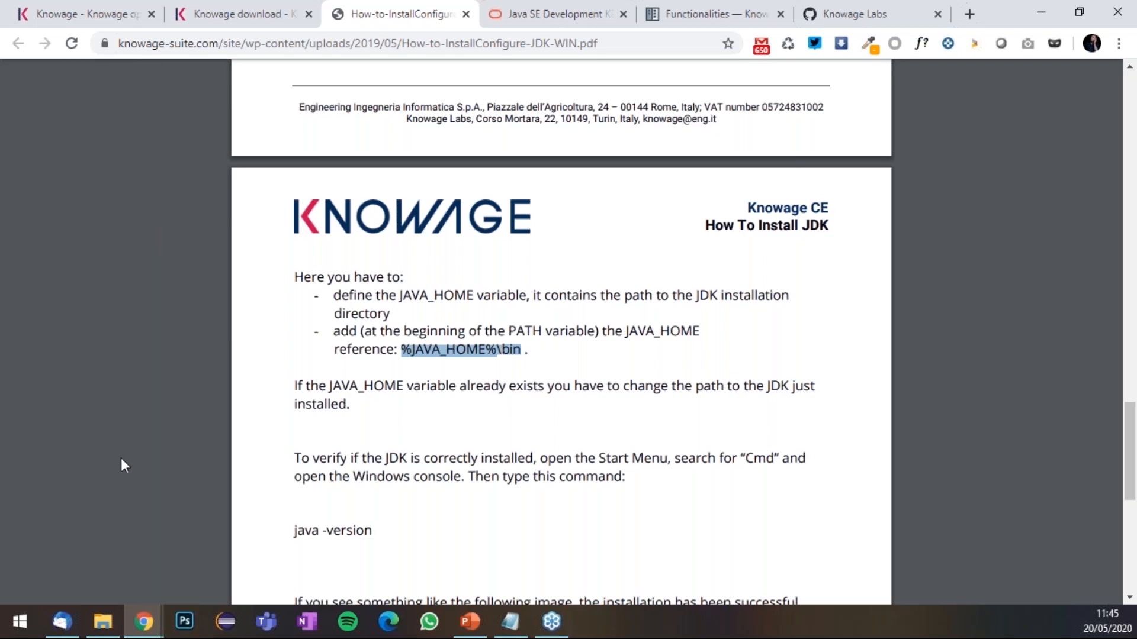
- Open Command Prompt via 'cmd' and run java -version, confirming Java 1.8.0_171
click(20, 620)
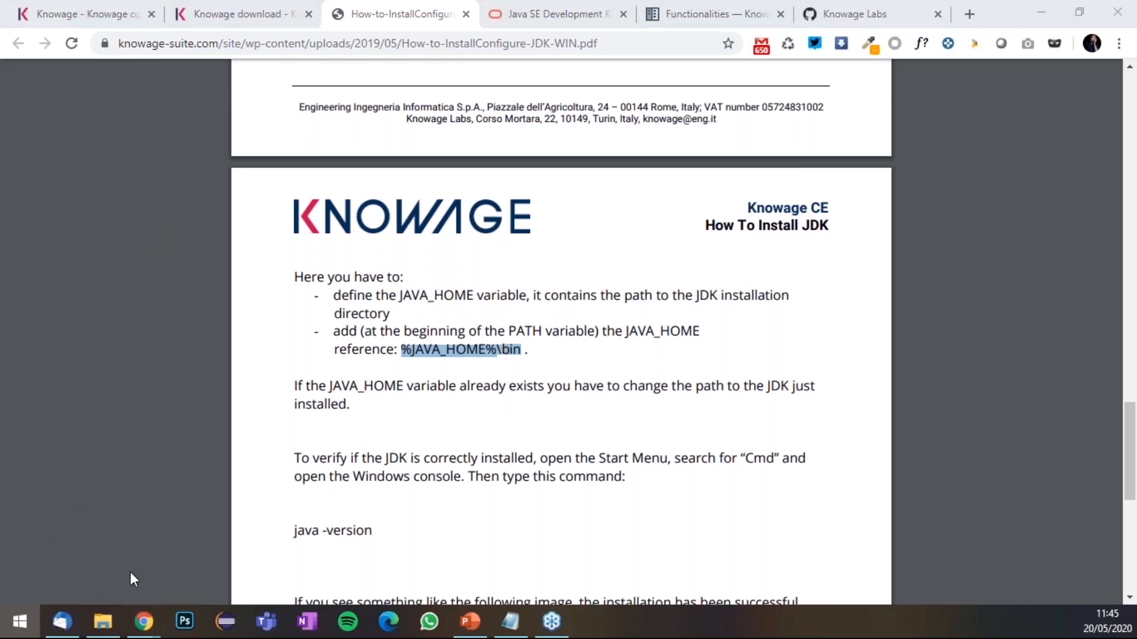
text(cmd)
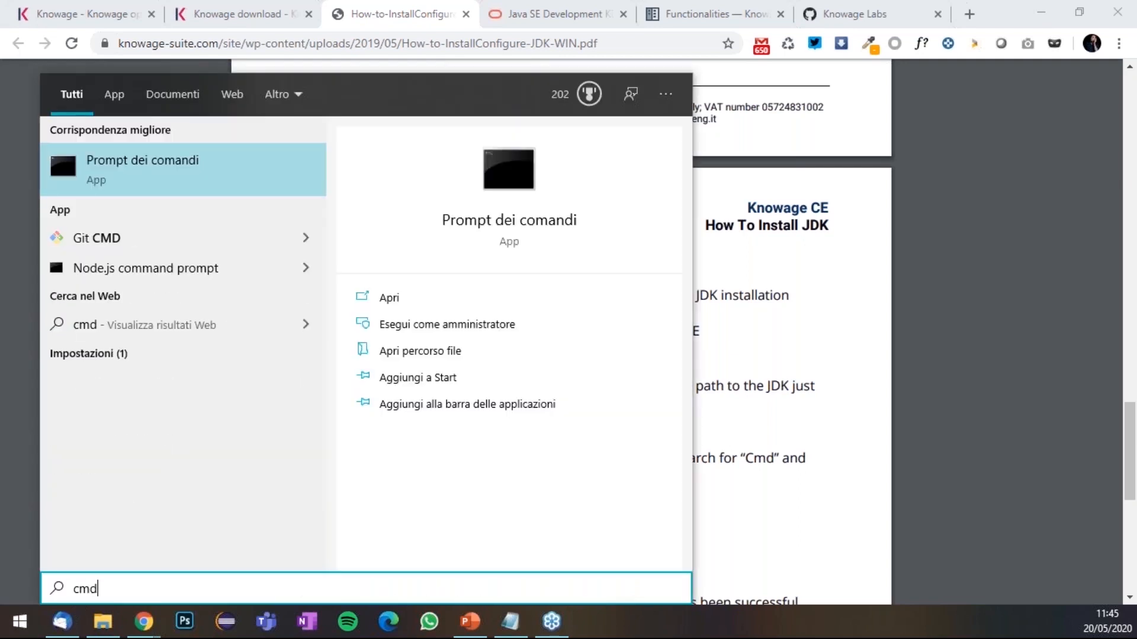
key(Return)
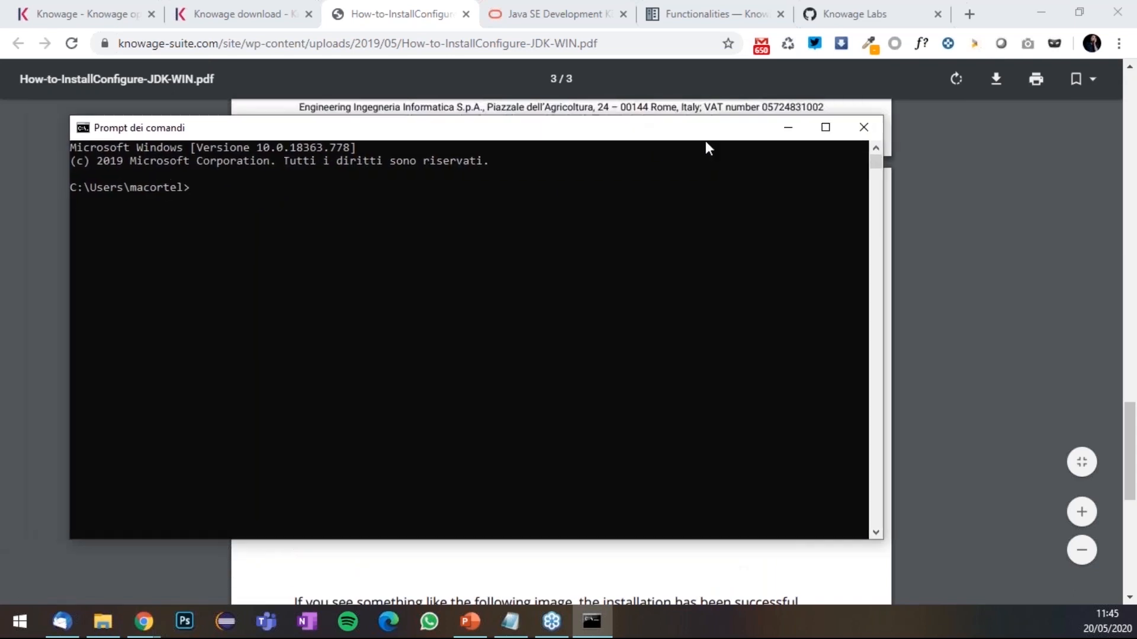
click(477, 248)
text(ja)
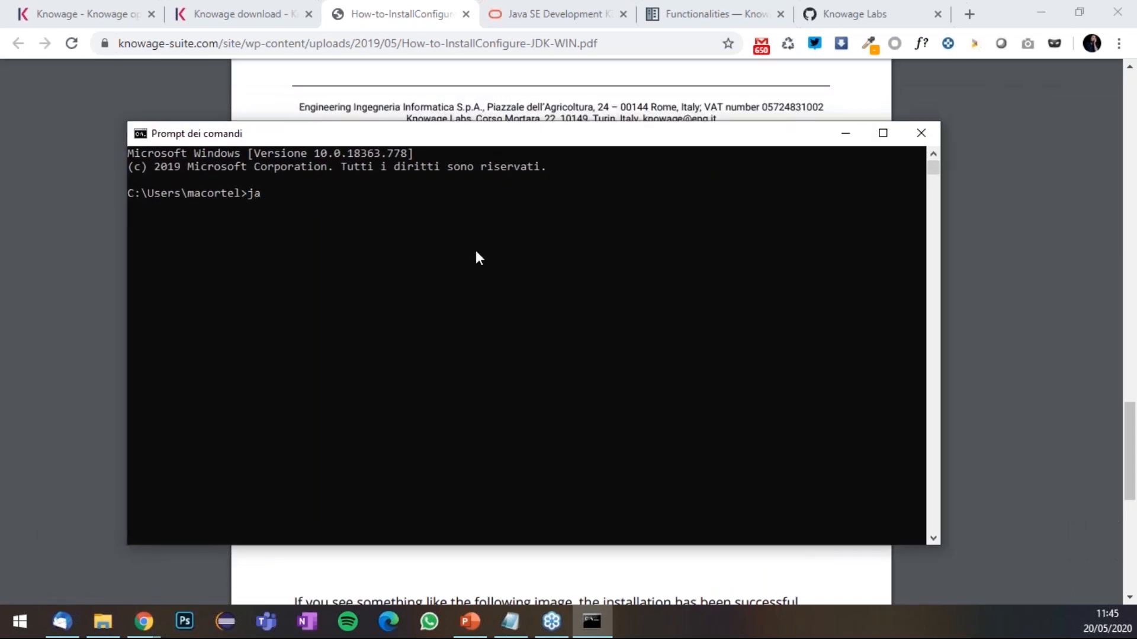
text(va -version)
key(Return)
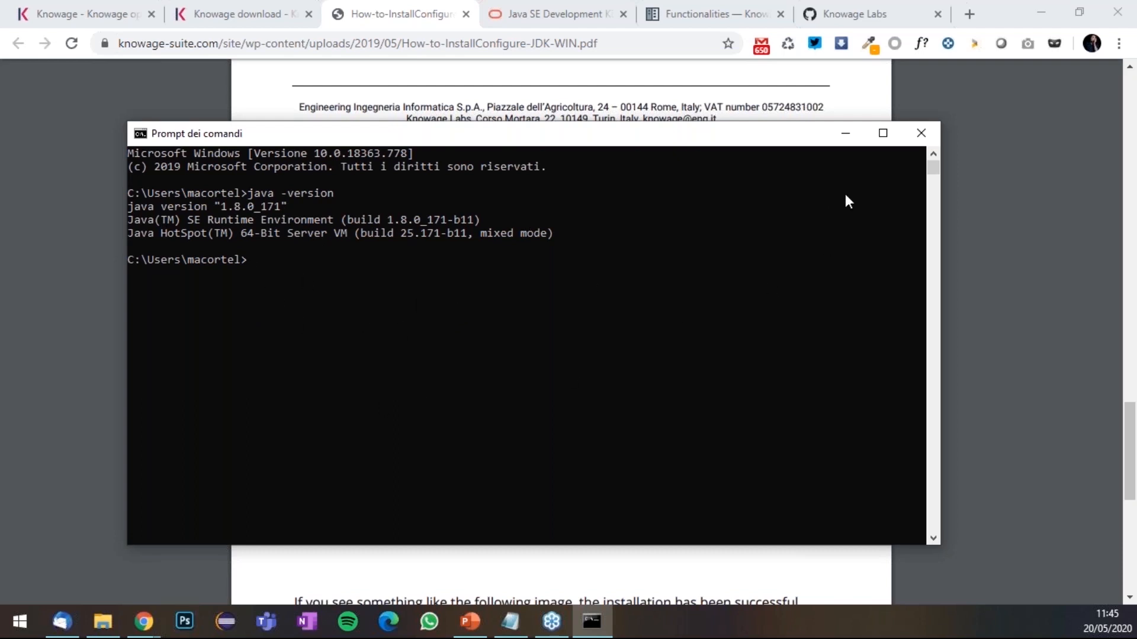
- Minimize the Command Prompt, scroll through the JDK guide, and glance at the Knowage download tab
click(844, 134)
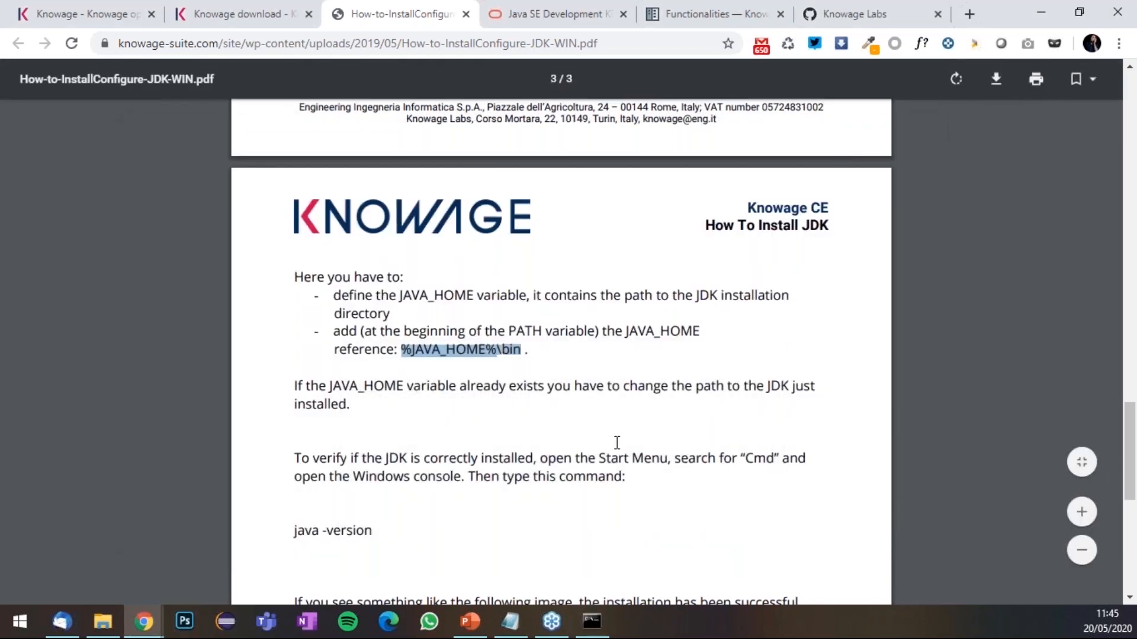
scroll(615, 443, down, 4)
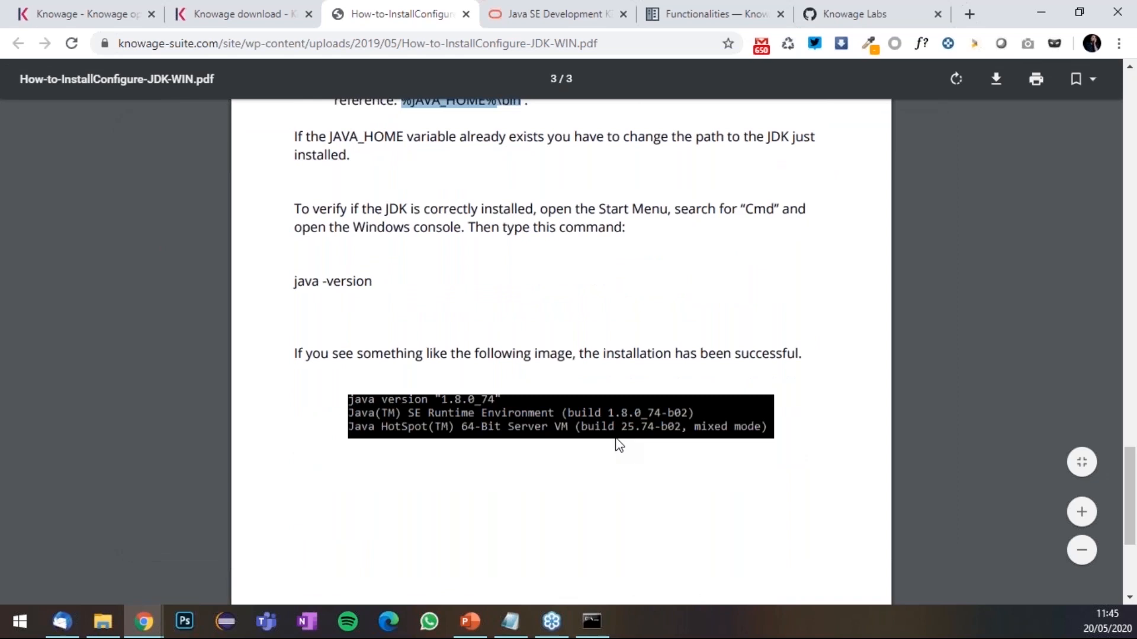
scroll(617, 445, down, 4)
scroll(618, 446, up, 12)
scroll(617, 438, up, 15)
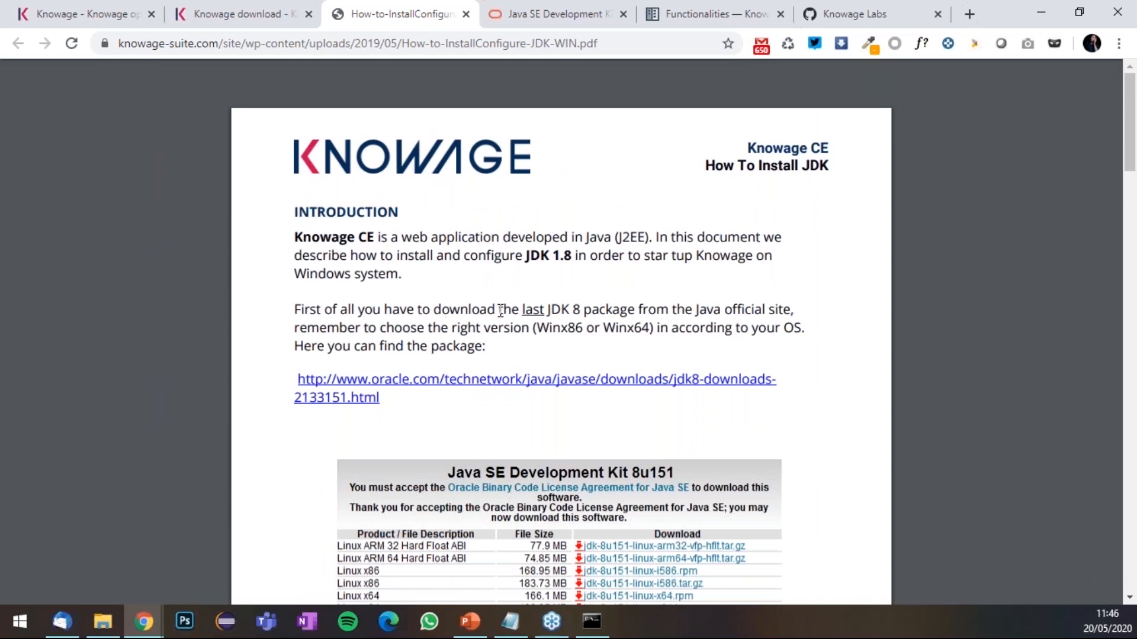
scroll(508, 315, down, 10)
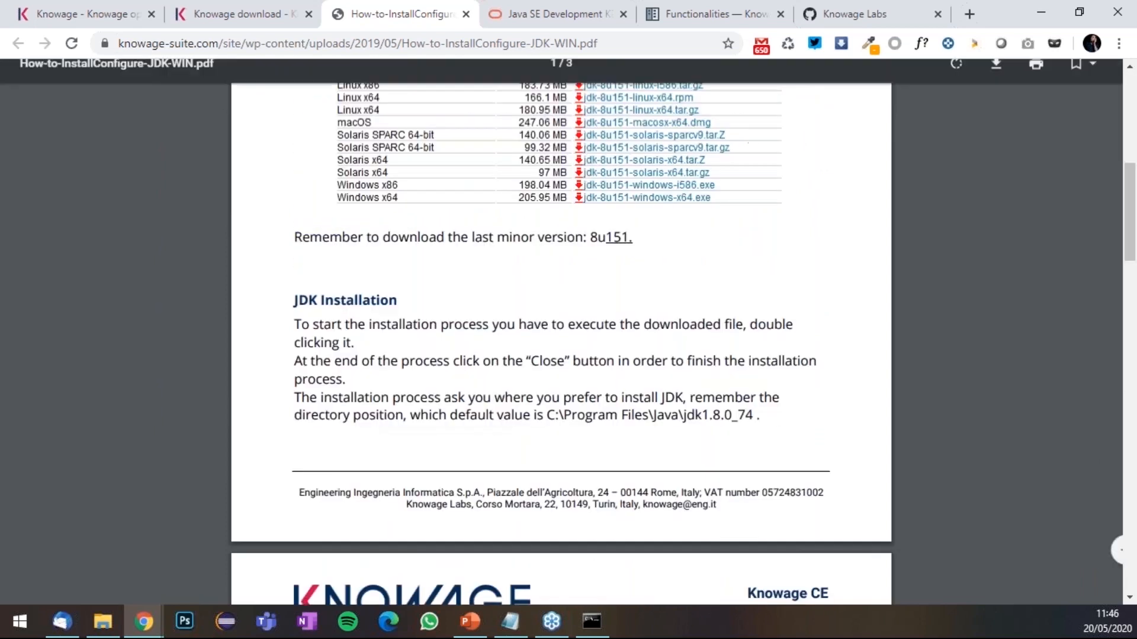
click(263, 18)
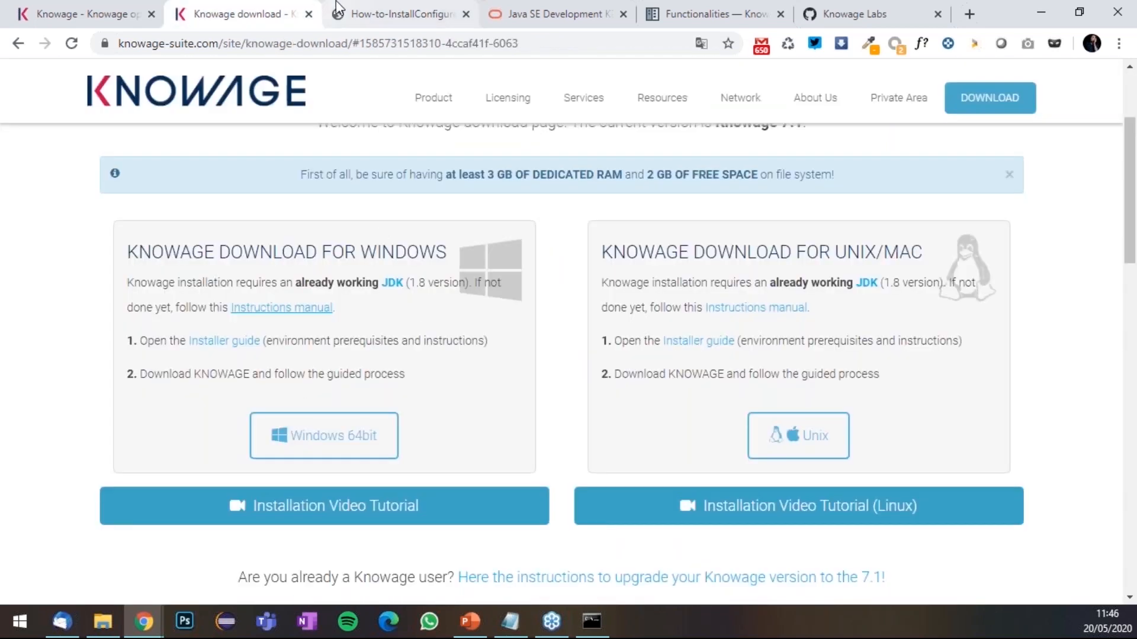
click(379, 1)
- Switch to PowerPoint and show the Installation slide listing the setup steps full screen
scroll(511, 573, down, 5)
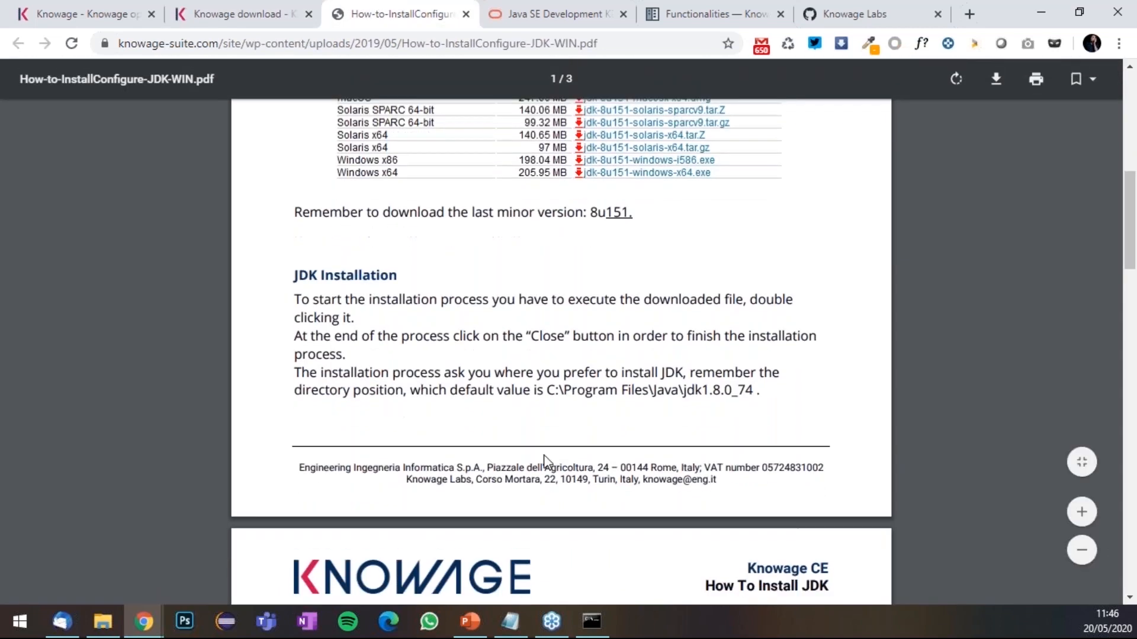
click(470, 622)
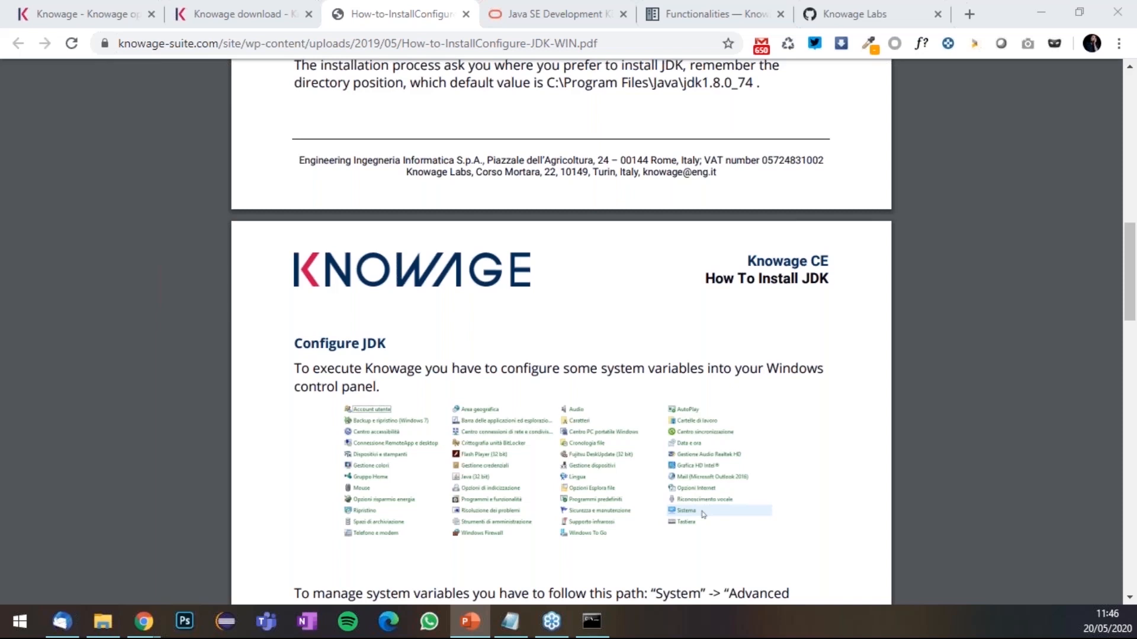
click(470, 622)
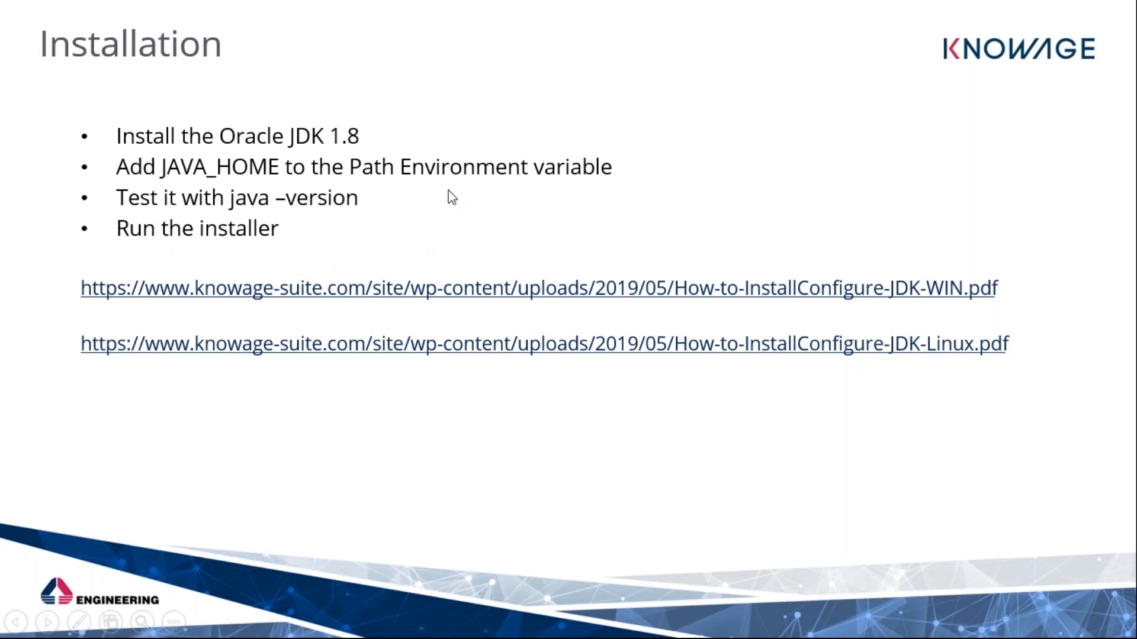
- Exit the slideshow and run the Knowage-7_1_5 installer from the Knowage Essential Training folder
key(Escape)
click(105, 622)
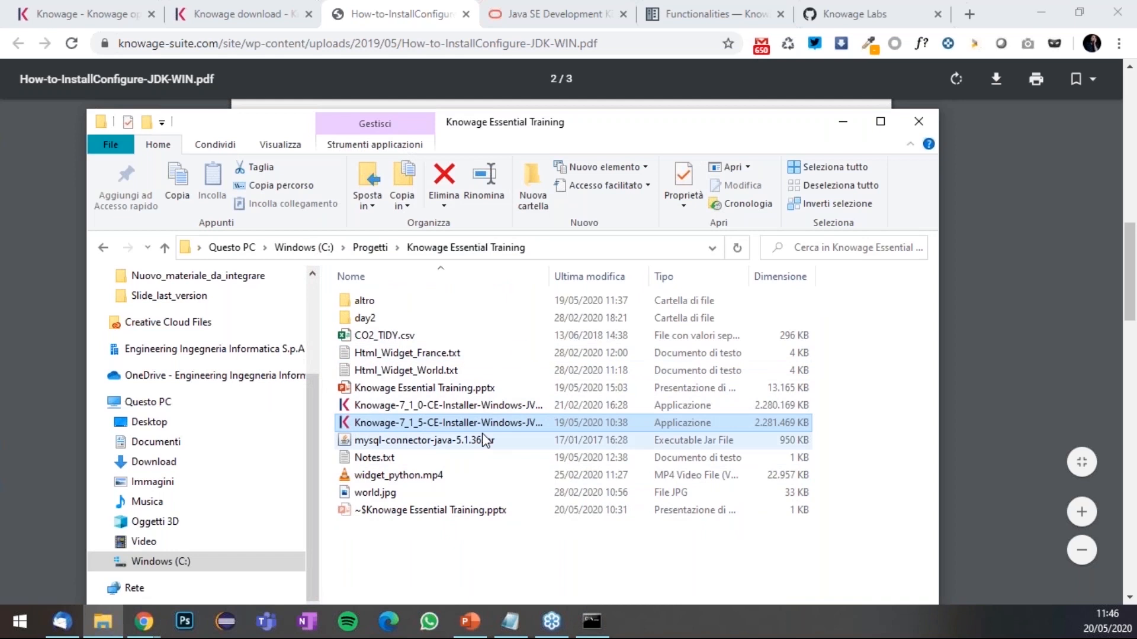
double_click(481, 423)
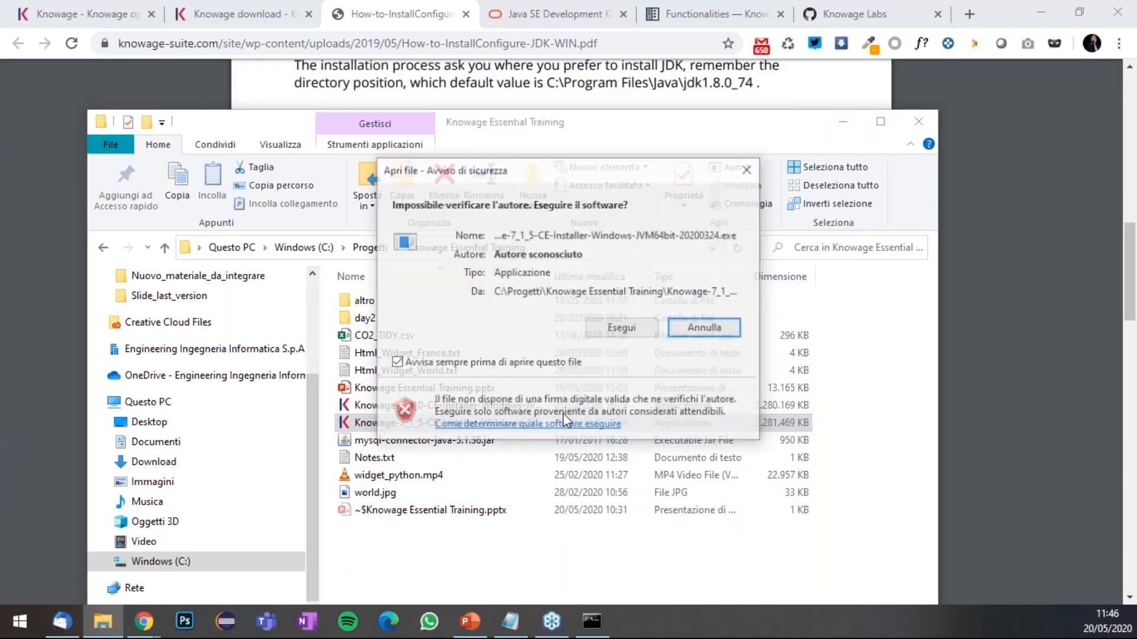
click(620, 328)
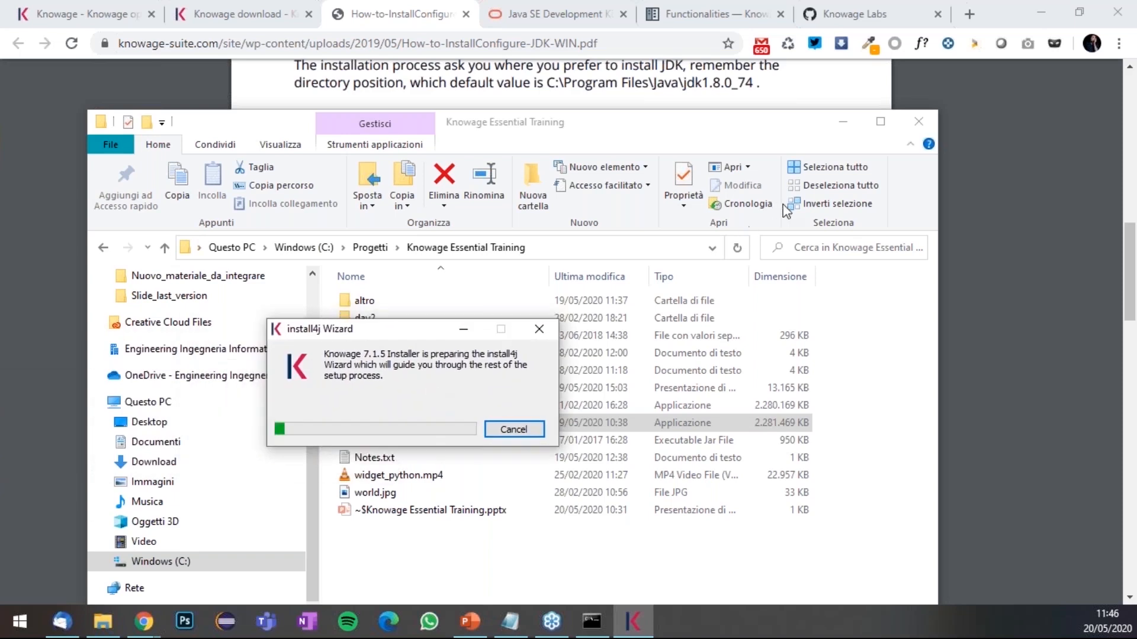
drag(410, 338, 459, 280)
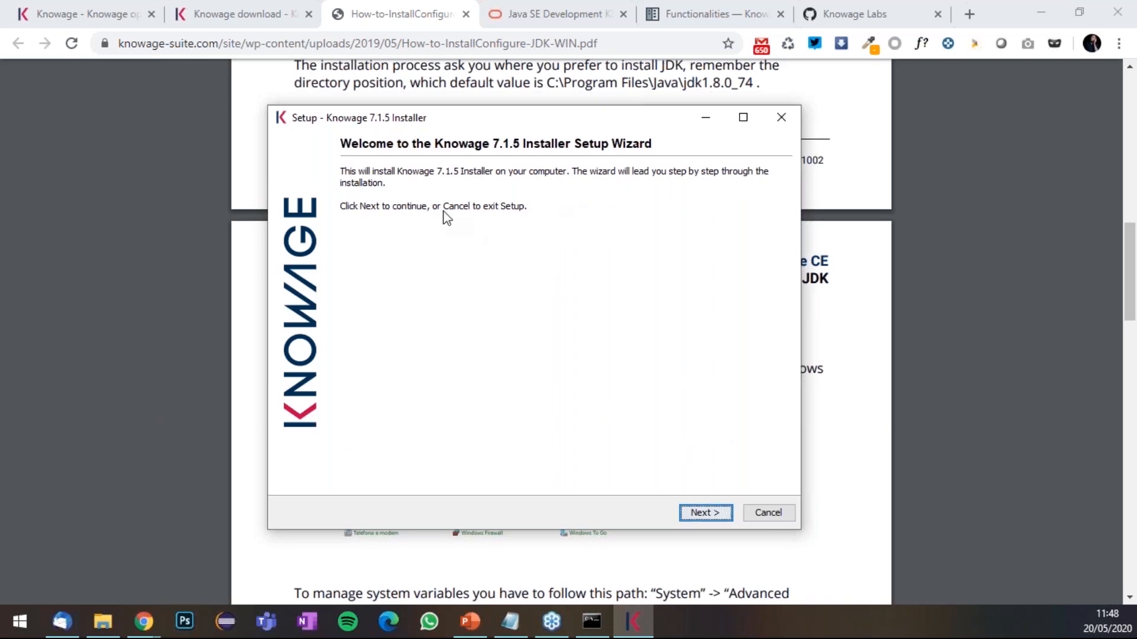
- Read through the Getting Started requirements and accept the GNU AGPL license agreement
click(705, 512)
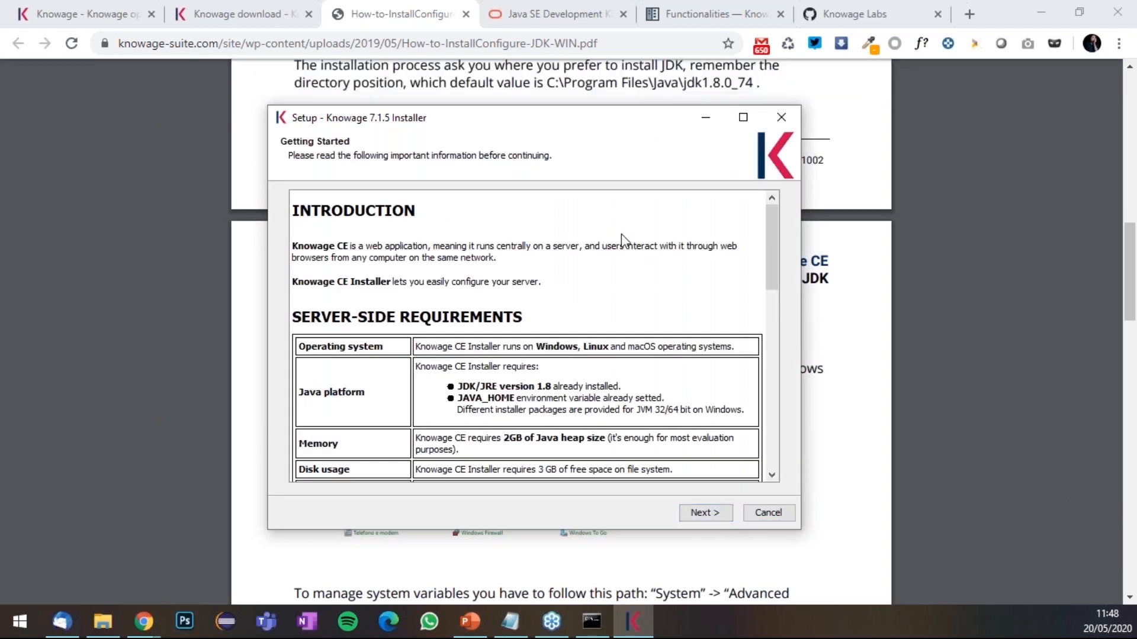
drag(771, 223, 770, 198)
scroll(610, 360, down, 8)
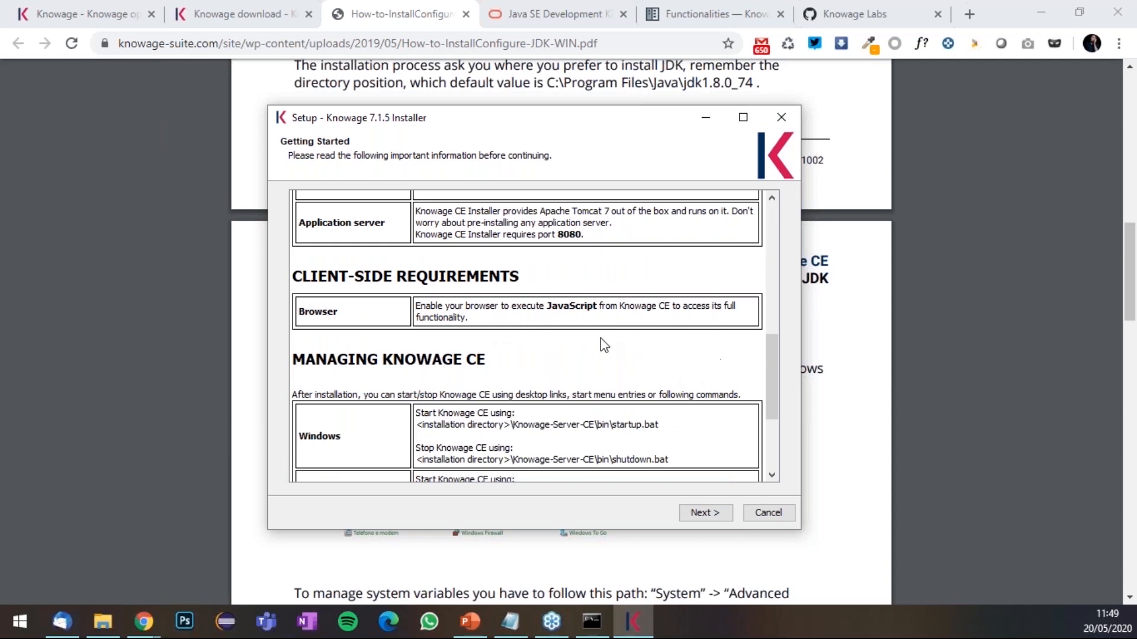
scroll(585, 356, down, 4)
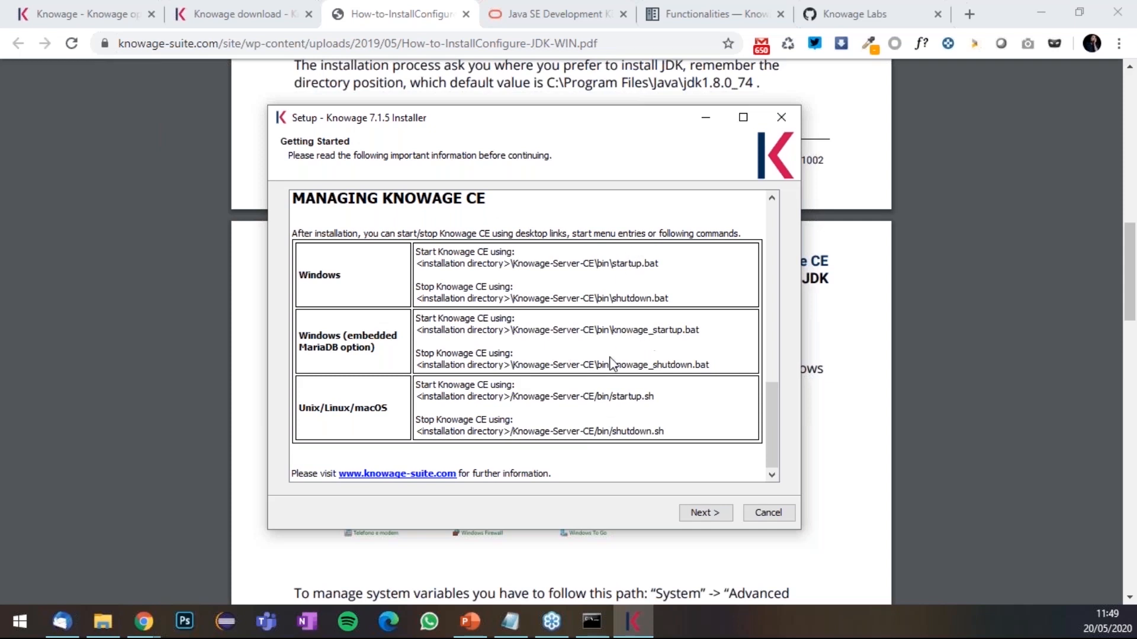
drag(769, 402, 774, 480)
click(708, 513)
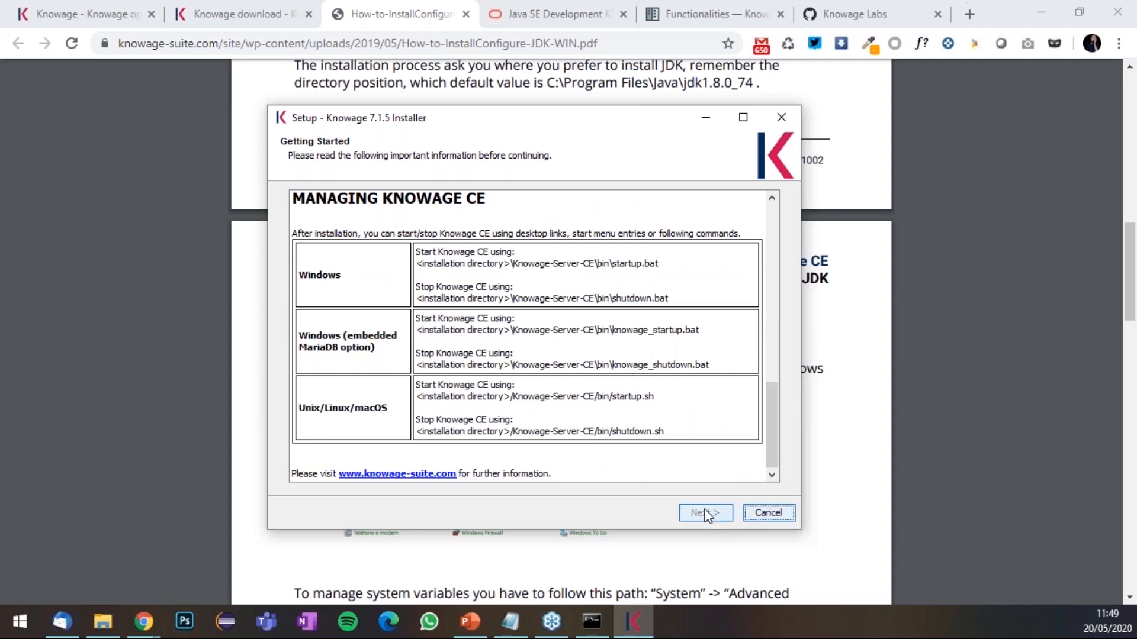
click(370, 457)
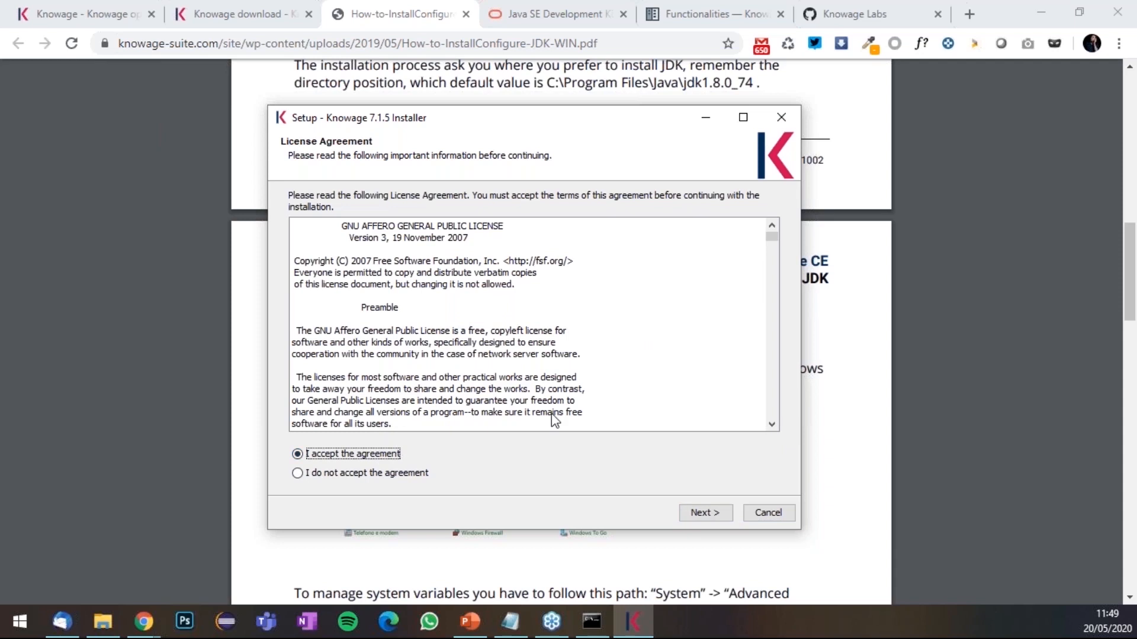
- Advance past the accepted license to the Charting library page
click(713, 514)
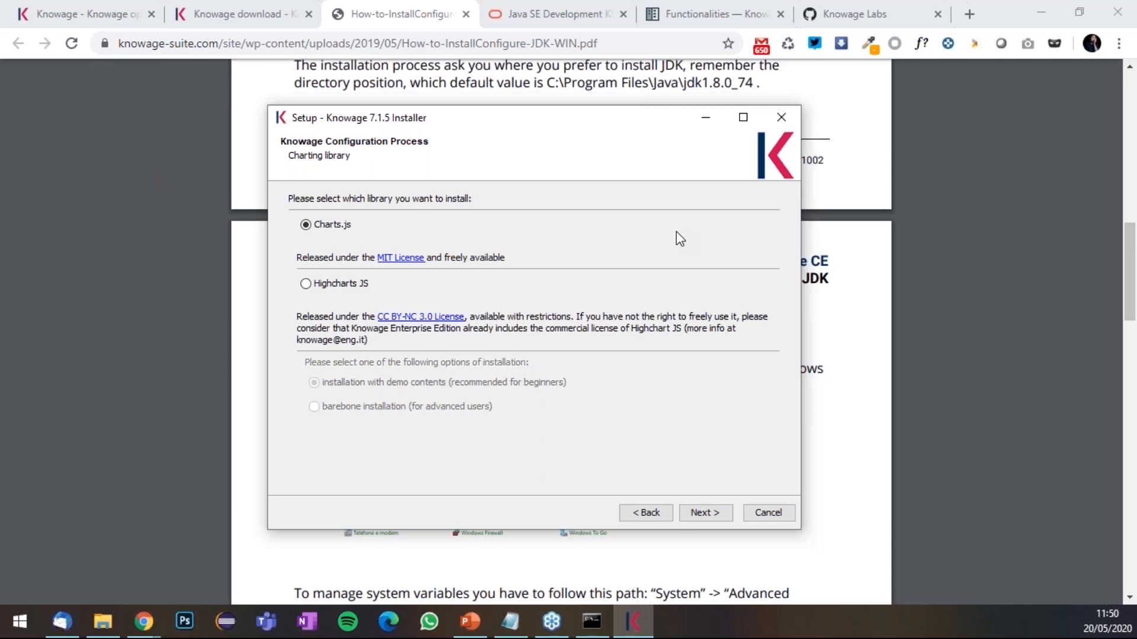
- Select Highcharts JS with demo contents and continue to the six-component list
click(304, 286)
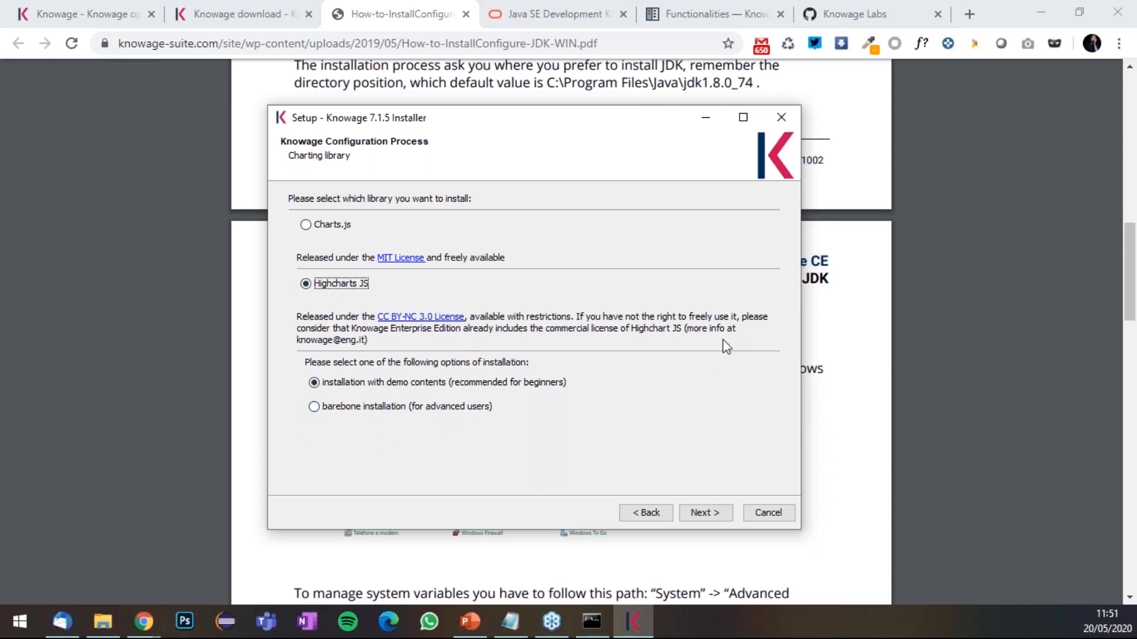
click(705, 515)
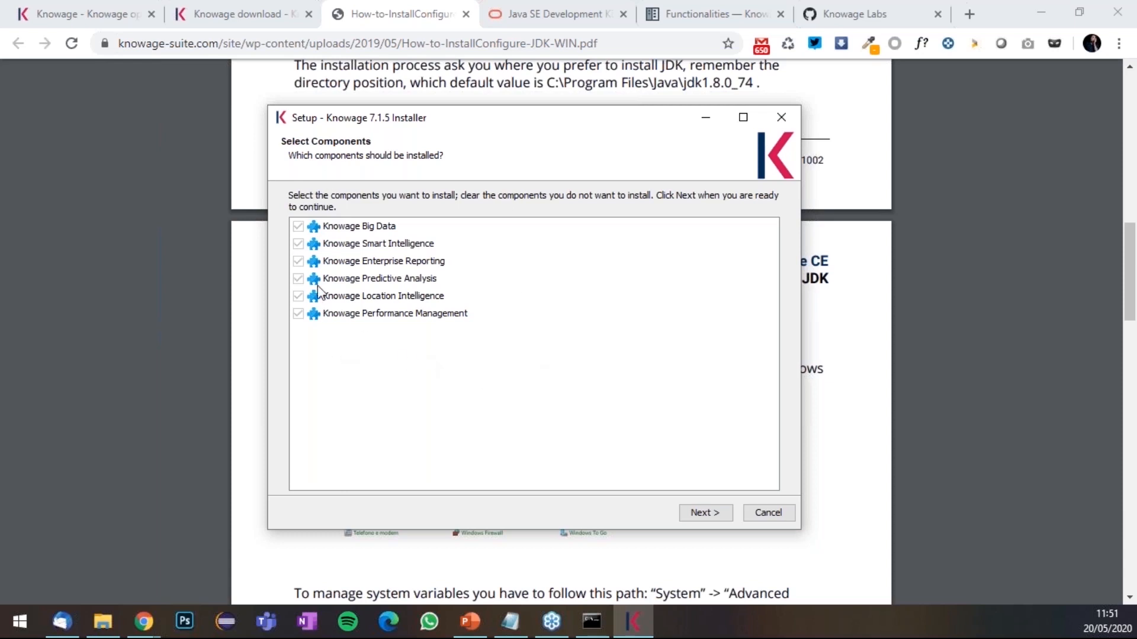
- Continue past Select Components to the Application Server Configuration page
click(704, 513)
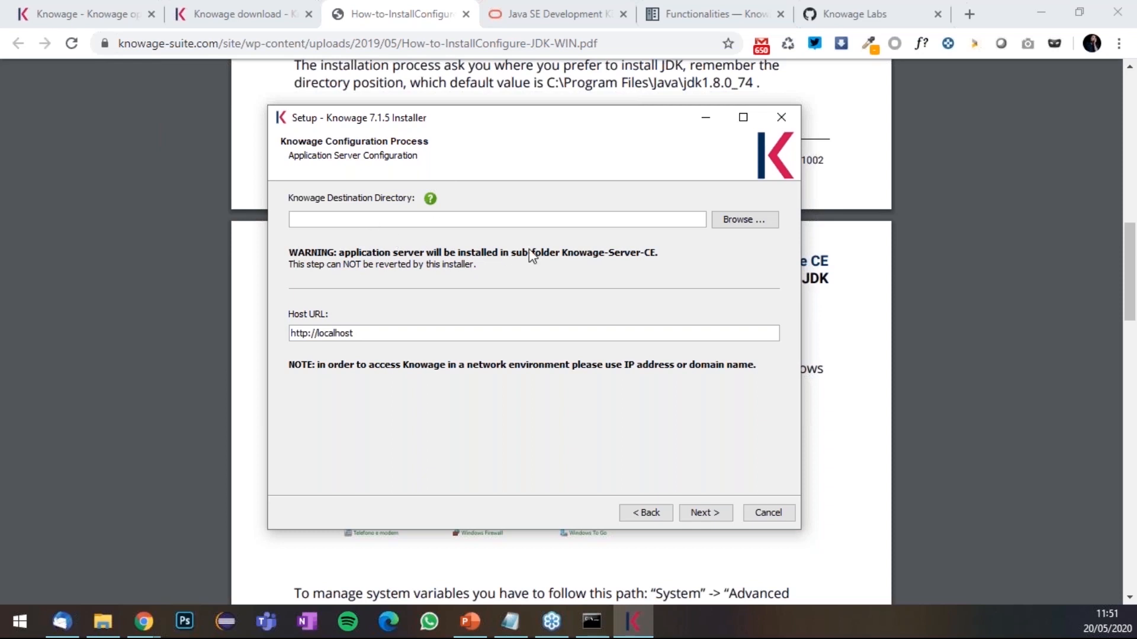
mouse_move(426, 199)
click(735, 227)
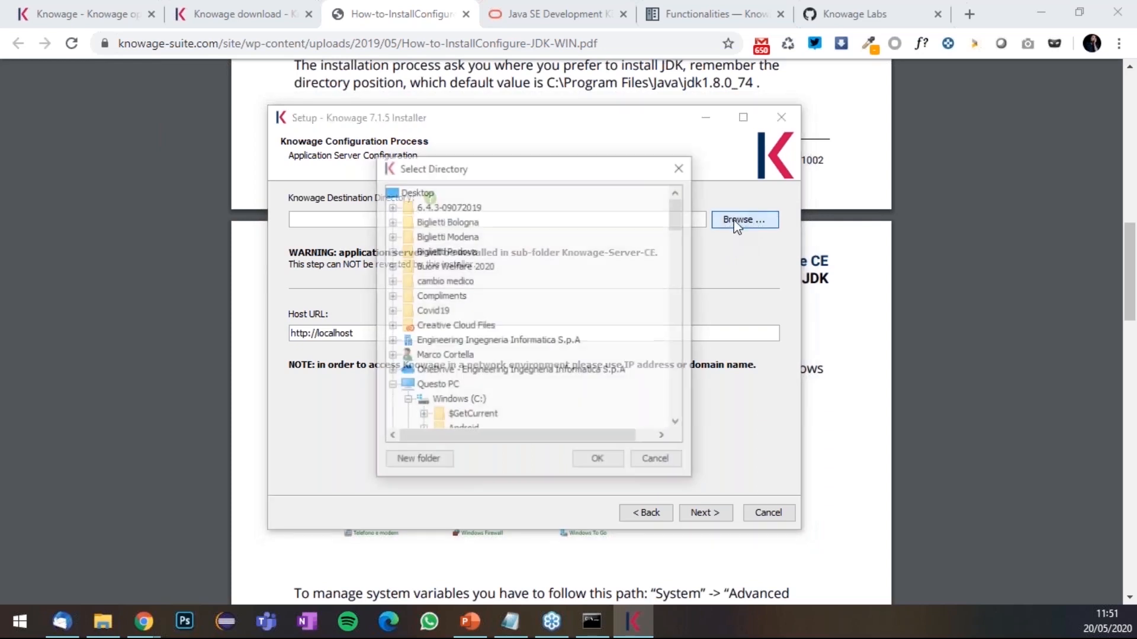
scroll(534, 320, down, 4)
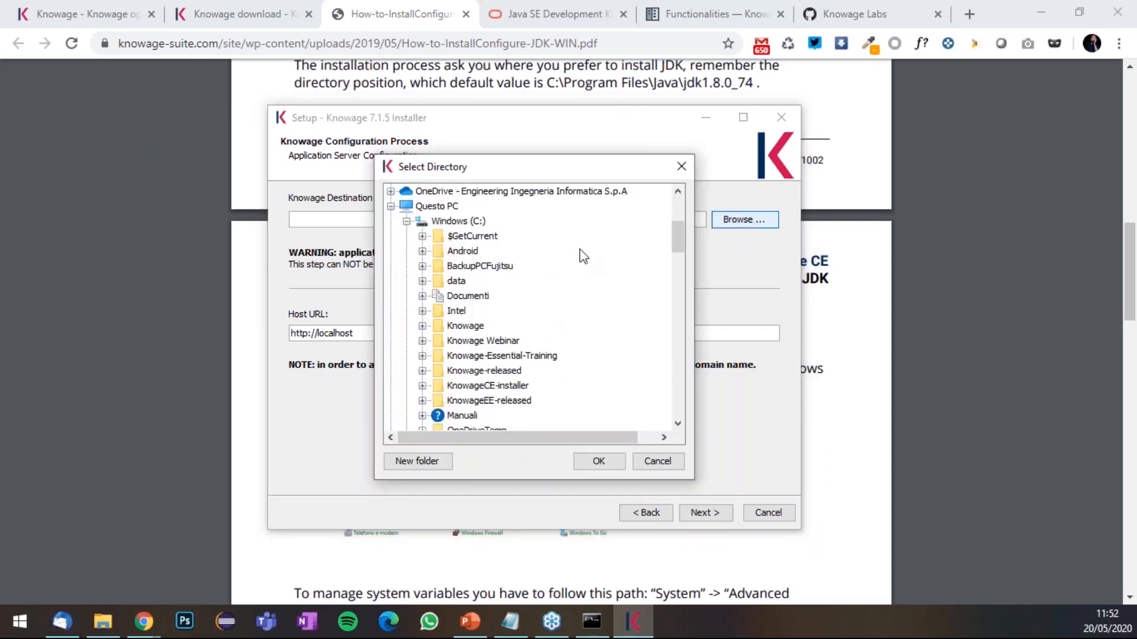
click(509, 356)
click(591, 459)
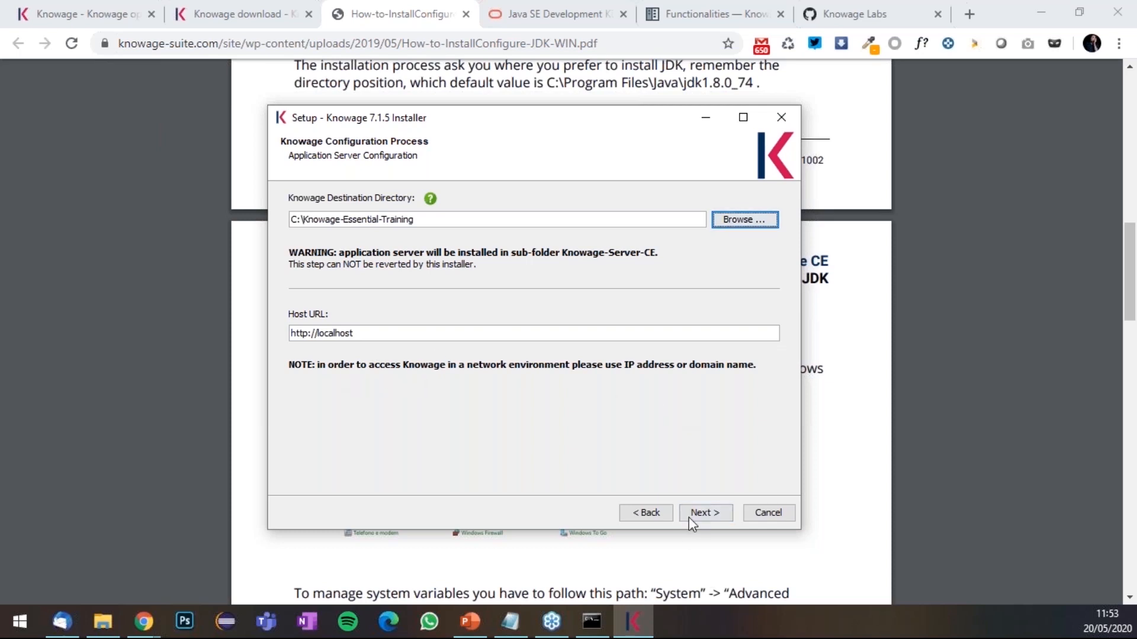
click(715, 515)
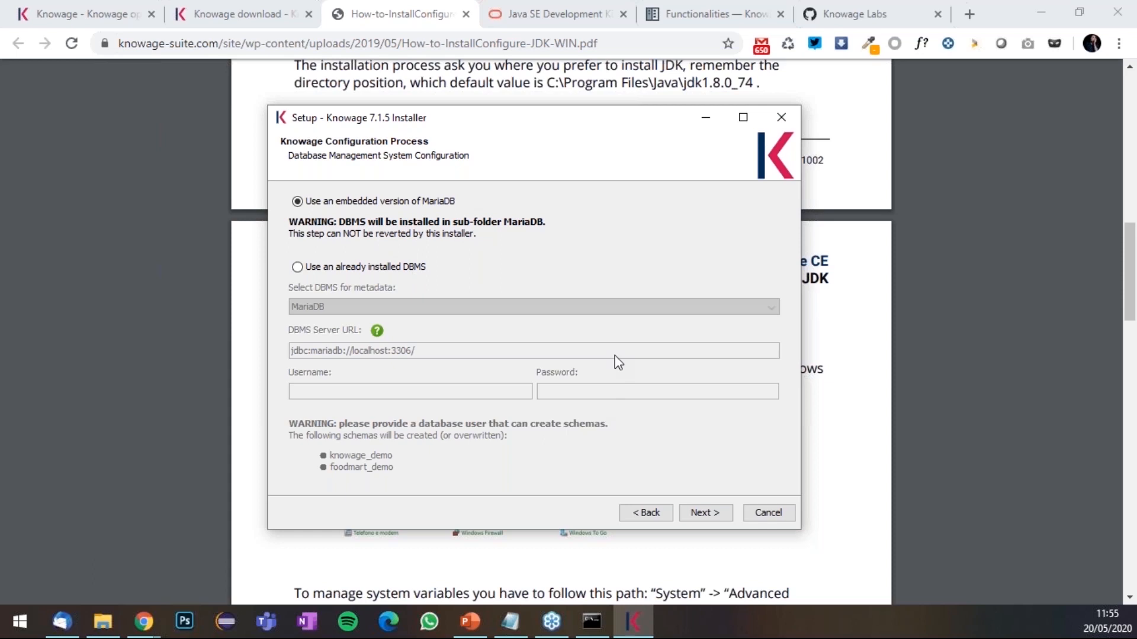
- Keep the embedded MariaDB at jdbc:mariadb://localhost:3306/ and start the installation
click(724, 519)
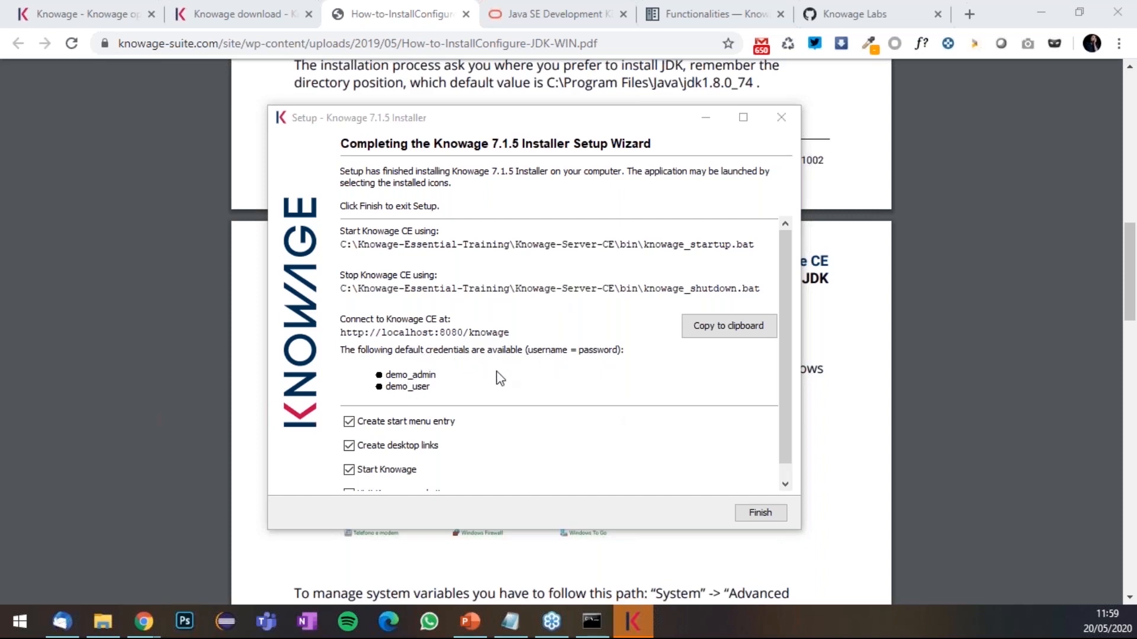
- Untick start menu entry, desktop links, website visit and Start Knowage, then finish the installer
scroll(491, 282, down, 1)
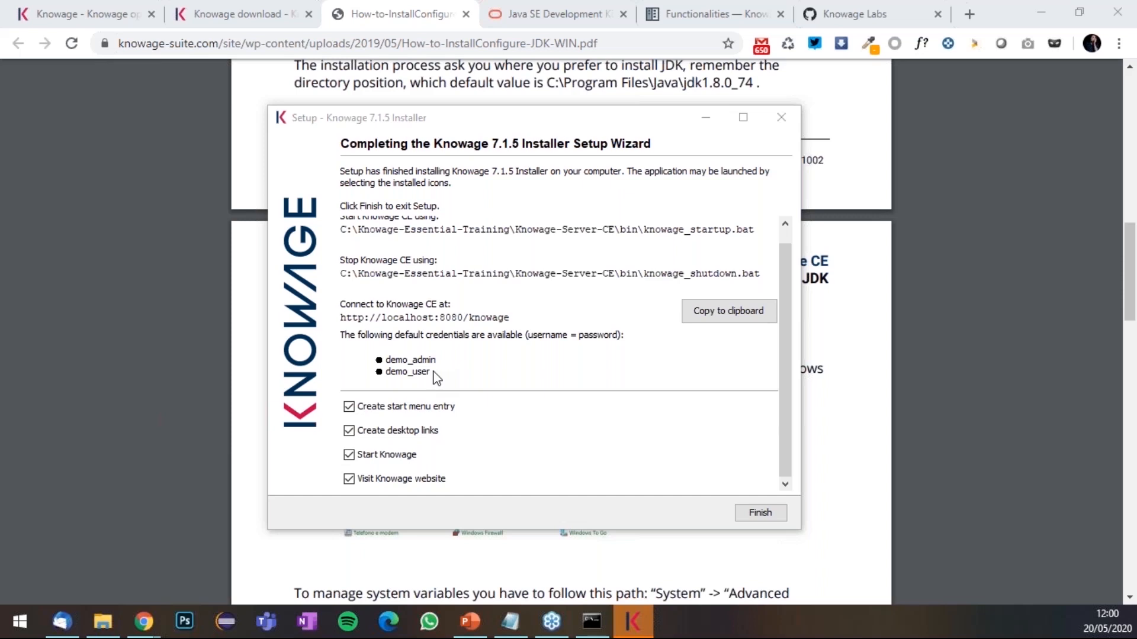
click(442, 413)
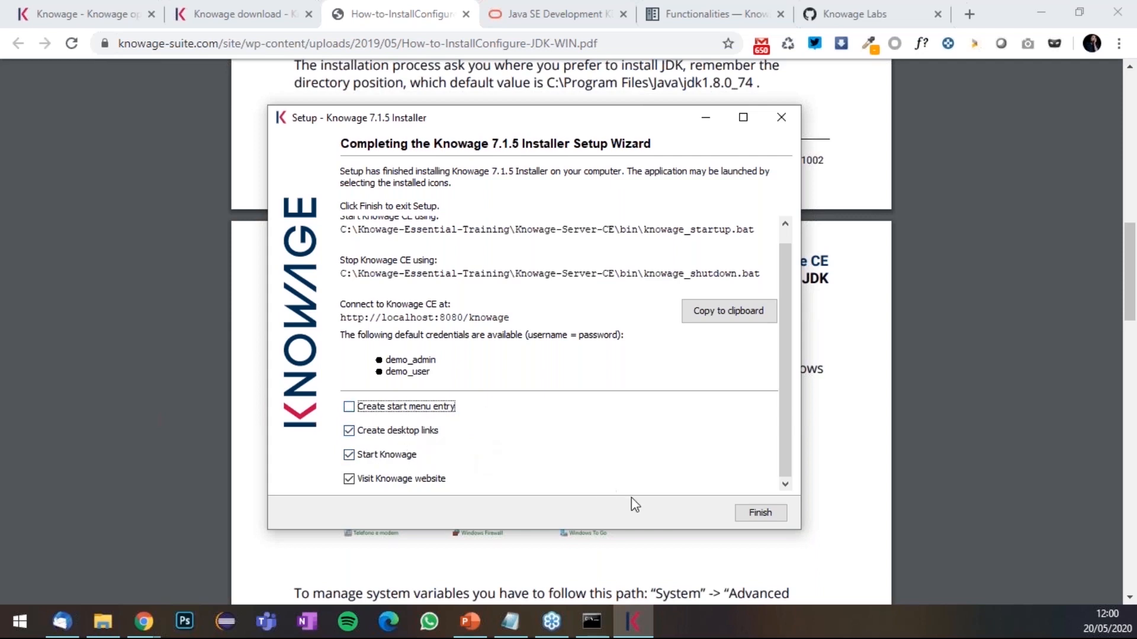
click(410, 436)
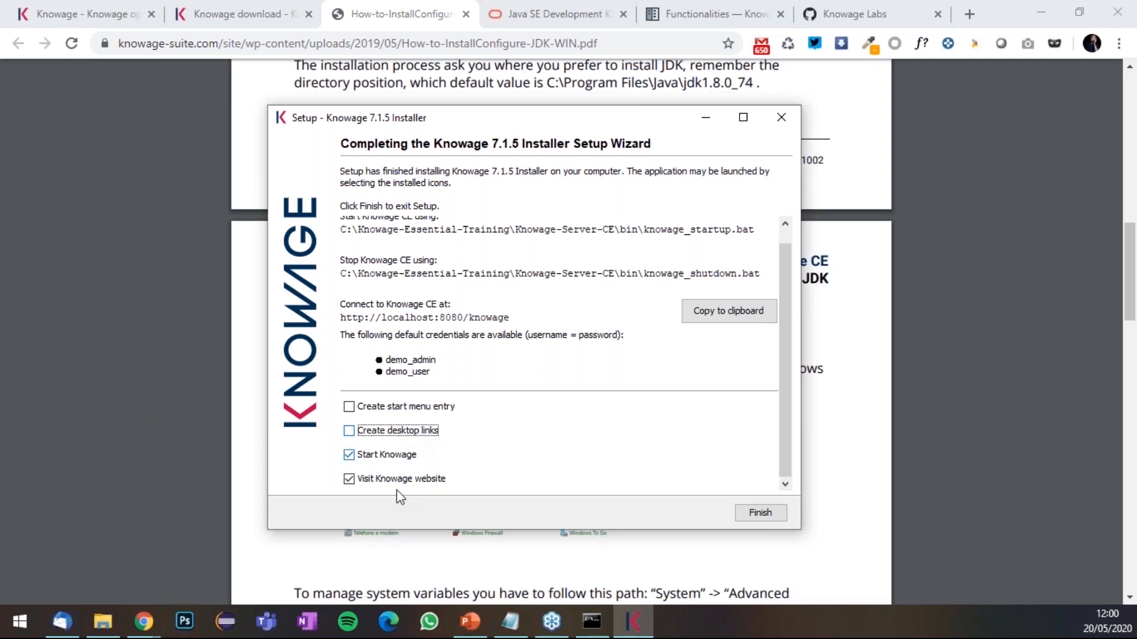
click(351, 480)
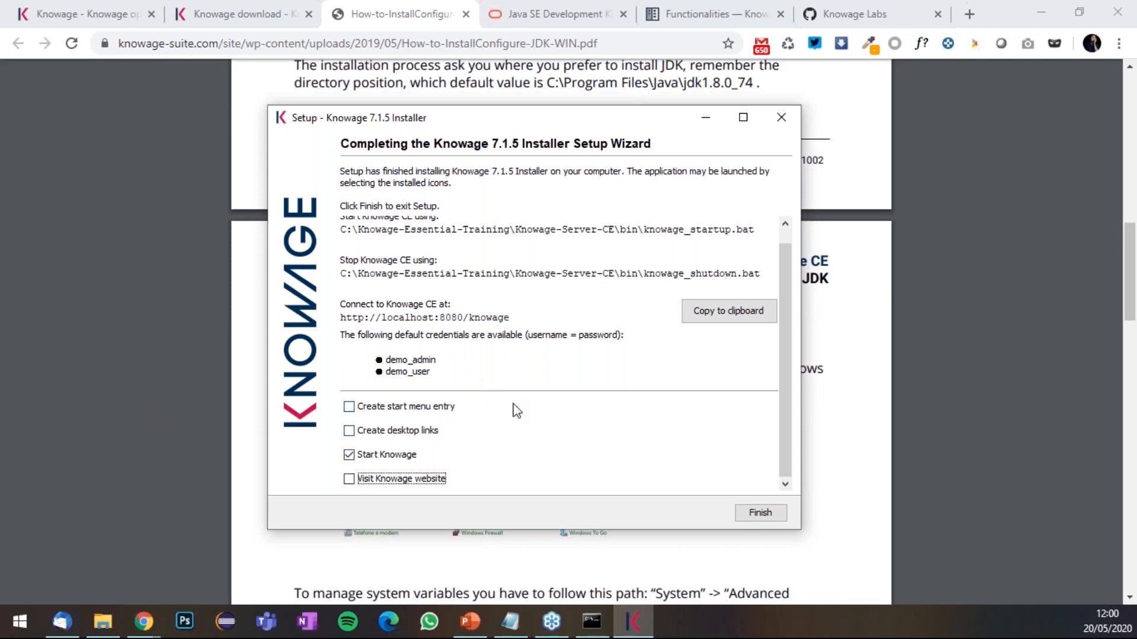
click(371, 461)
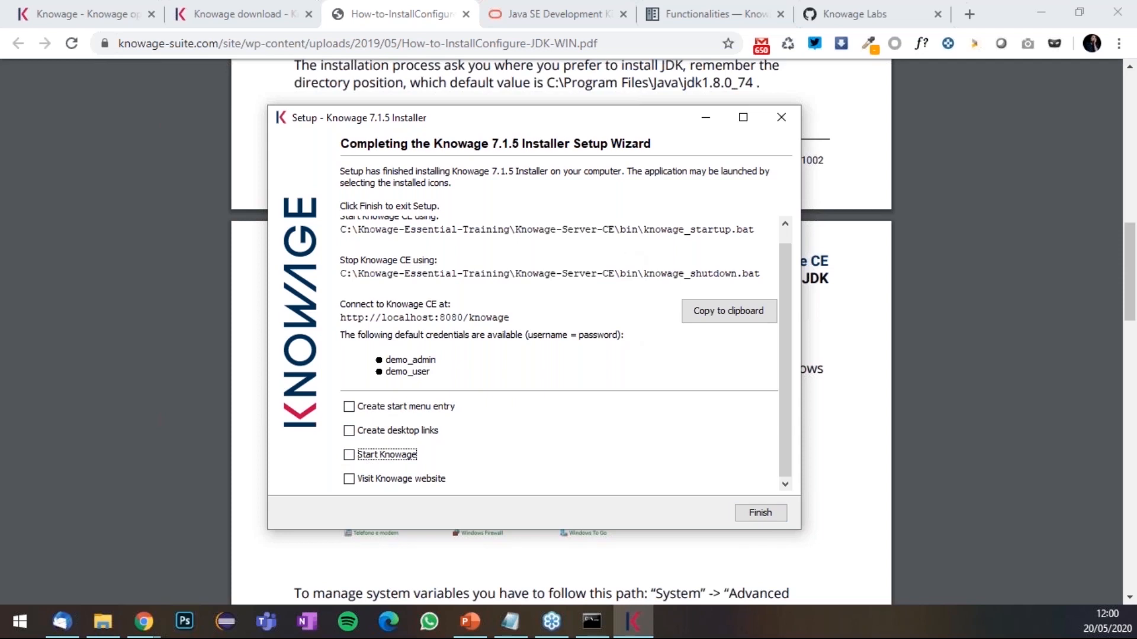
click(768, 519)
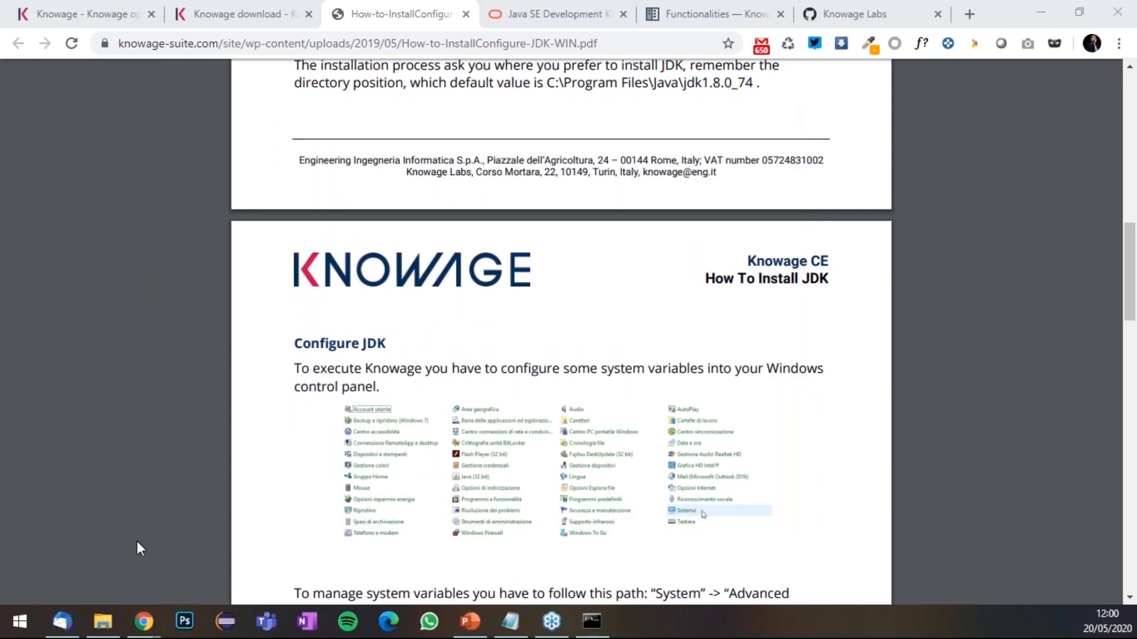
- Open Knowage-Essential-Training in File Explorer and go into Knowage-Server-CE\bin
click(95, 631)
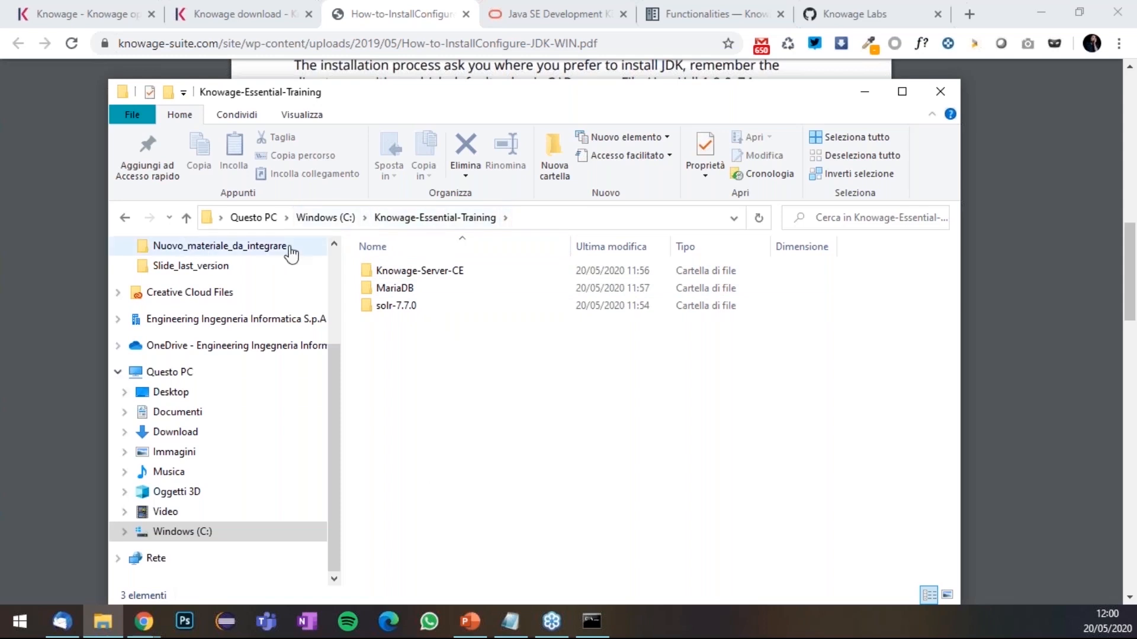
drag(829, 102, 860, 89)
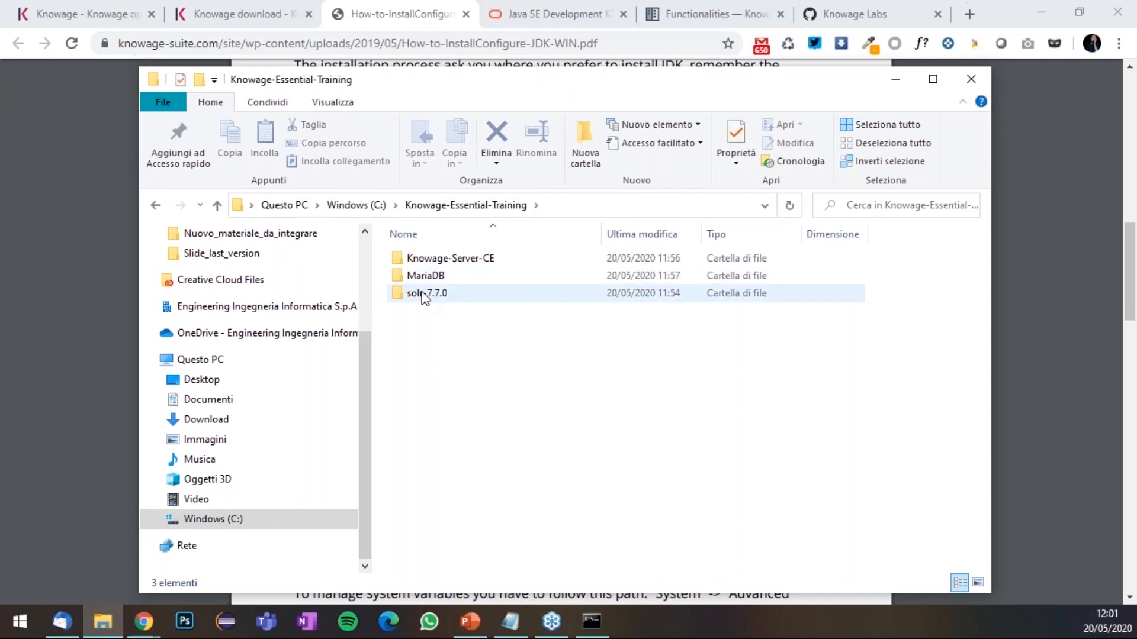
double_click(465, 263)
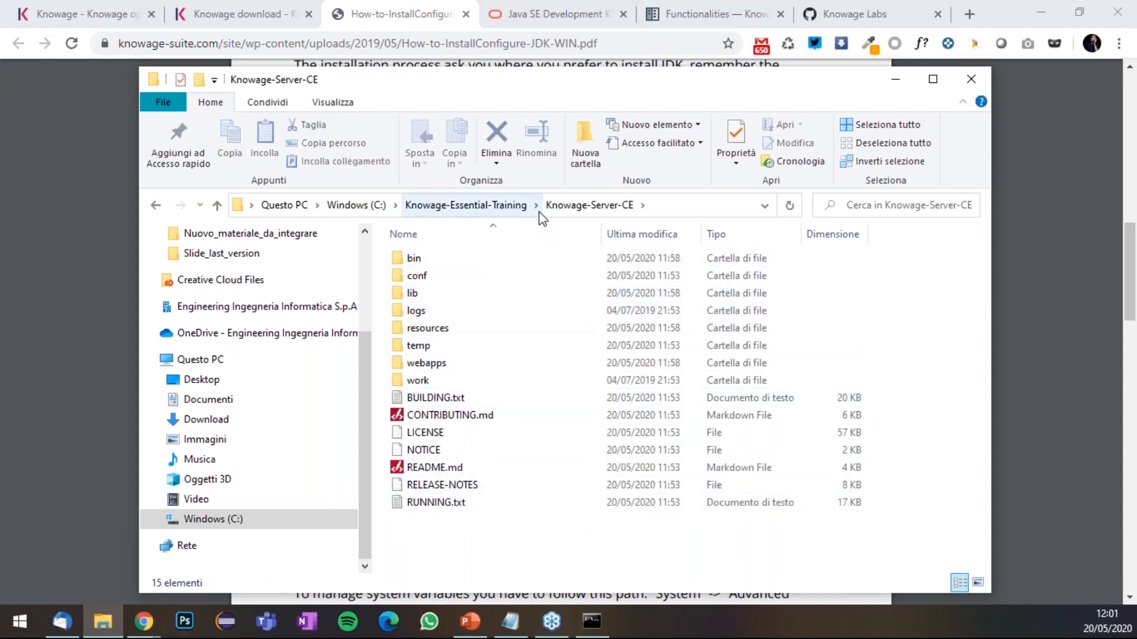
double_click(424, 261)
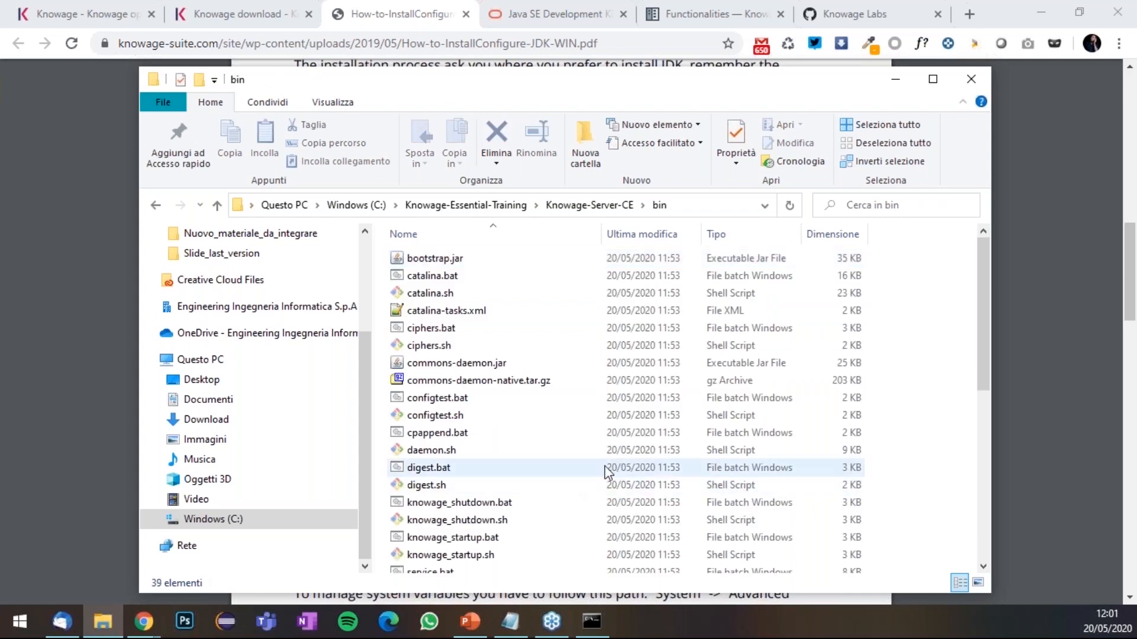
- Look through the bin folder's startup and shutdown scripts, then return to Knowage-Essential-Training
scroll(605, 466, down, 1)
scroll(605, 468, down, 2)
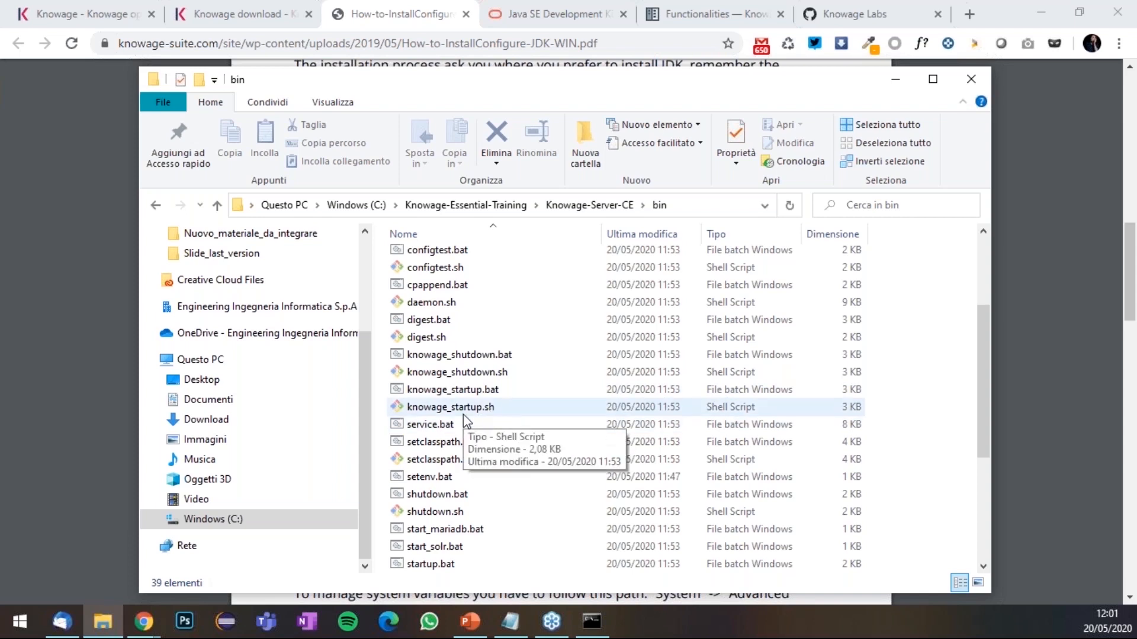
scroll(542, 461, down, 4)
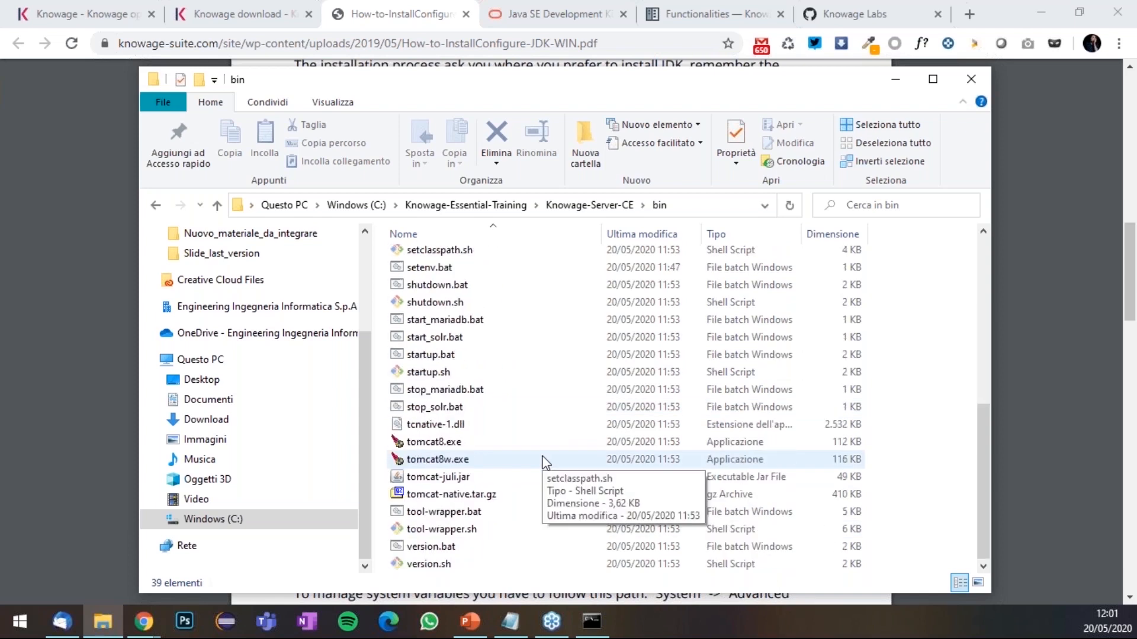
scroll(521, 469, up, 2)
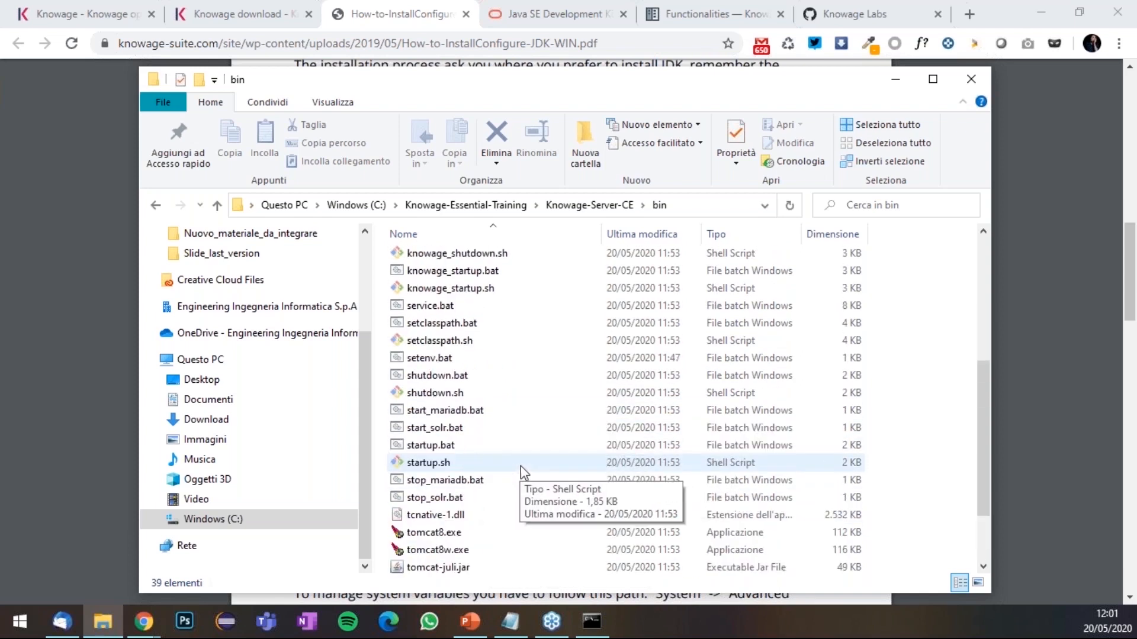
scroll(523, 444, up, 3)
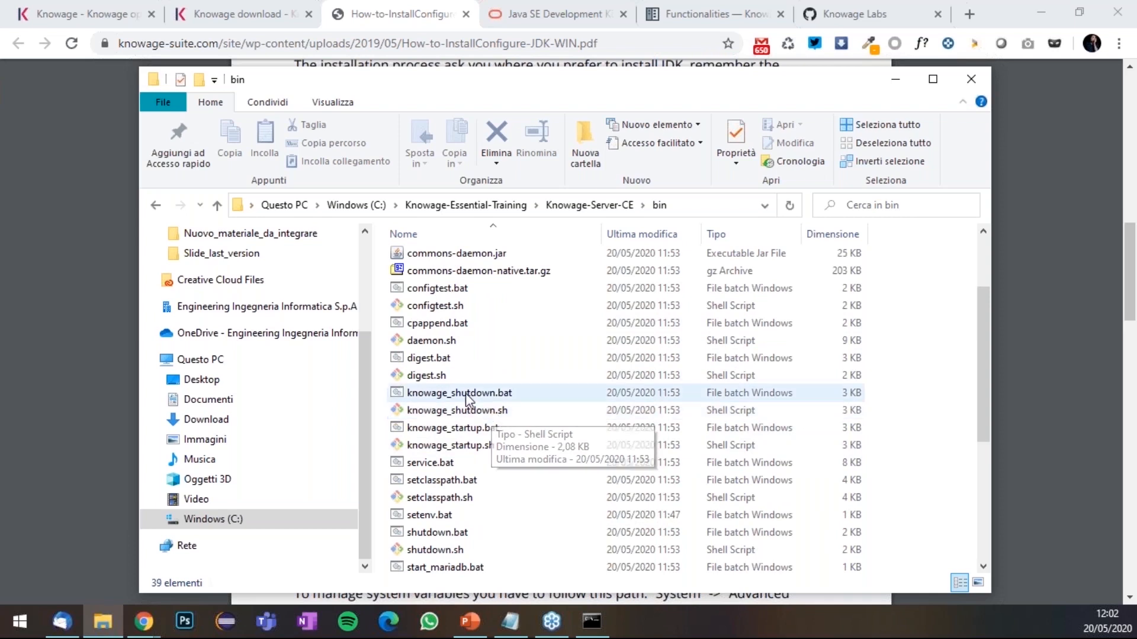
click(503, 206)
- Look inside the MariaDB and solr-7.7.0 folders, then reopen Knowage-Server-CE\bin
double_click(432, 276)
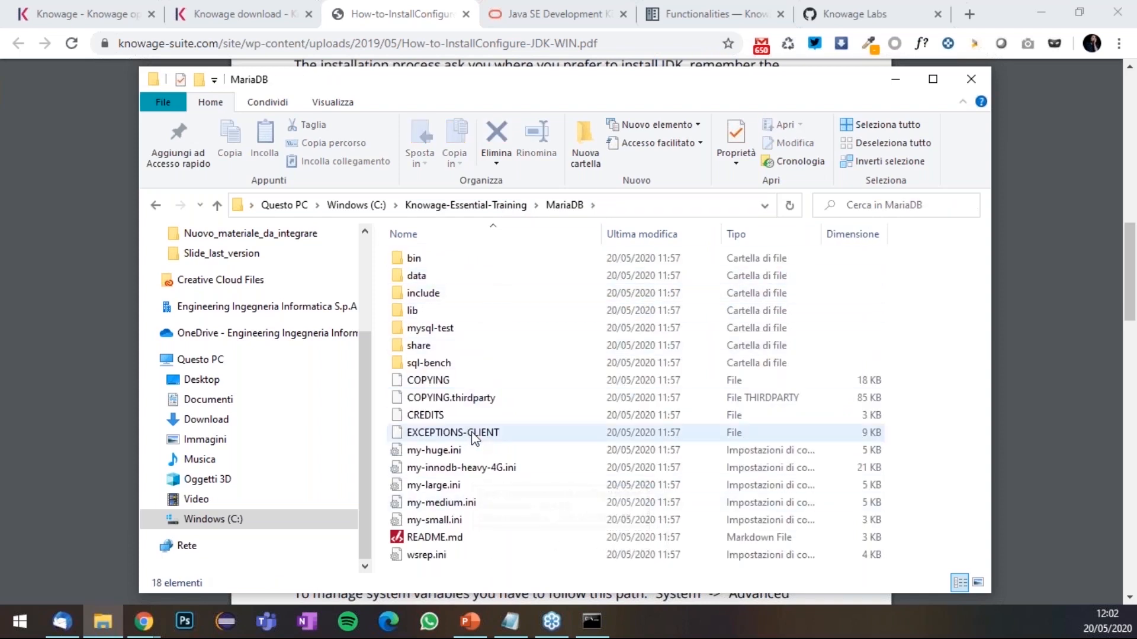
click(489, 208)
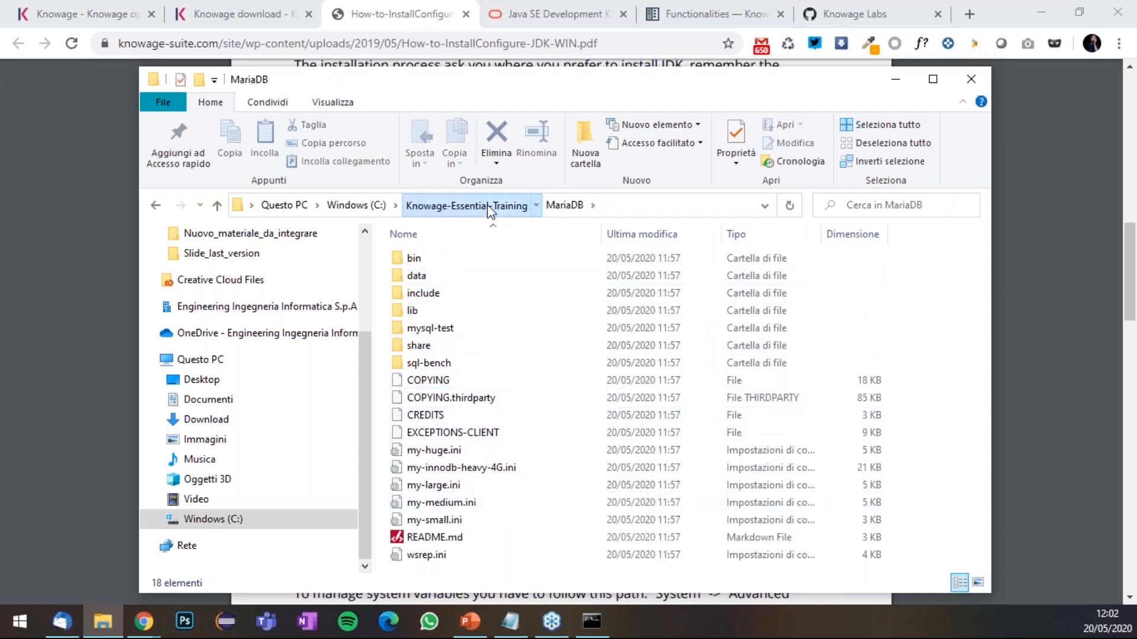
click(430, 295)
double_click(430, 295)
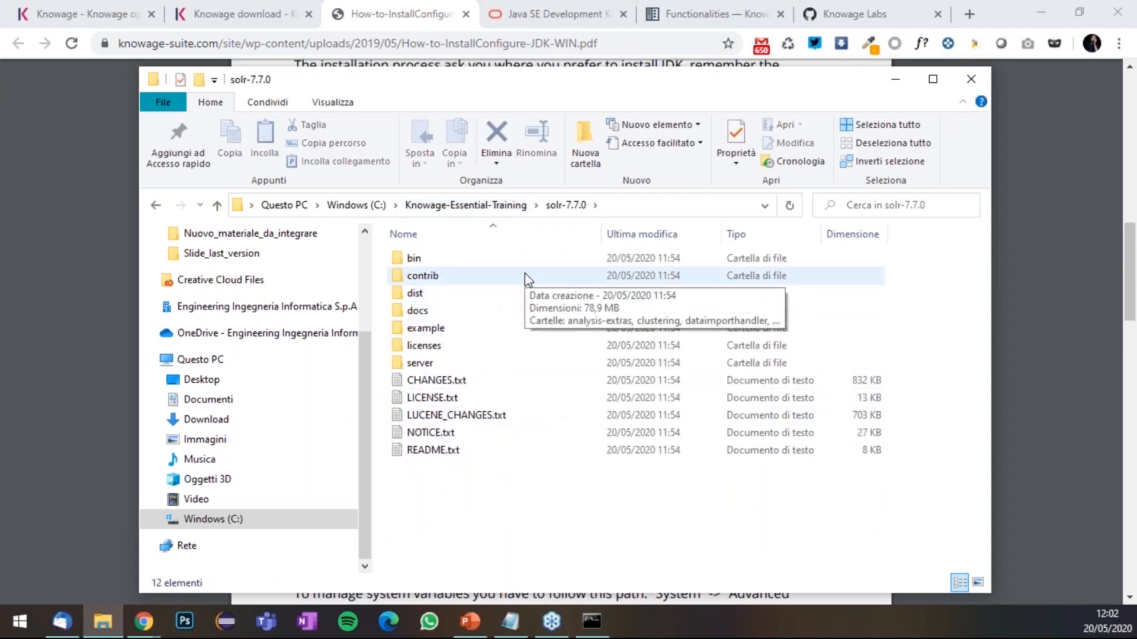
click(489, 206)
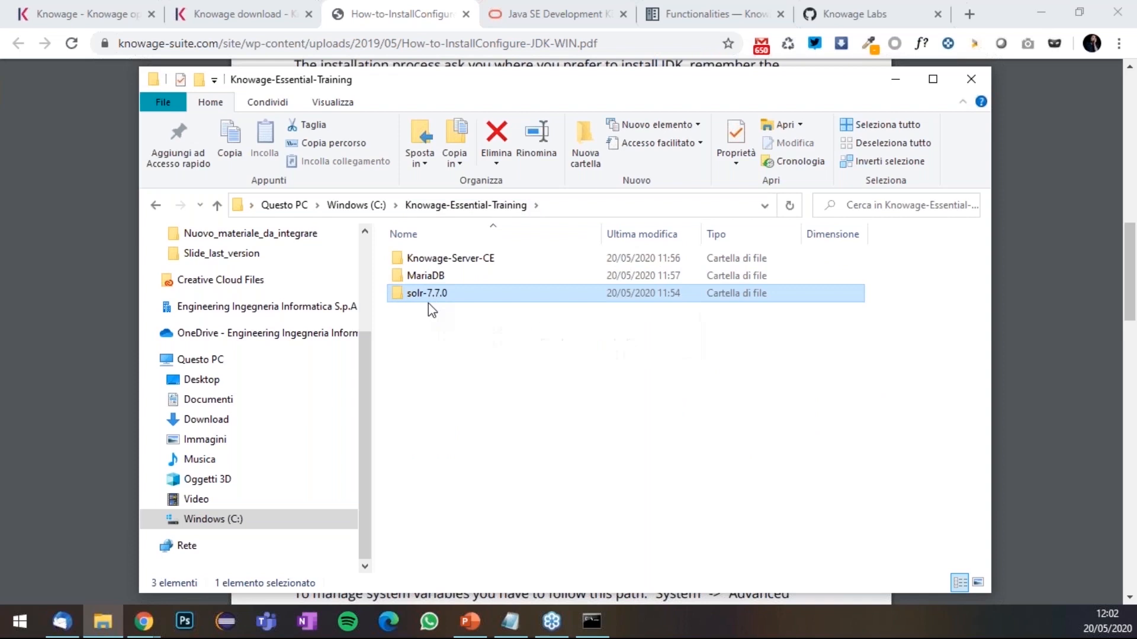
double_click(445, 261)
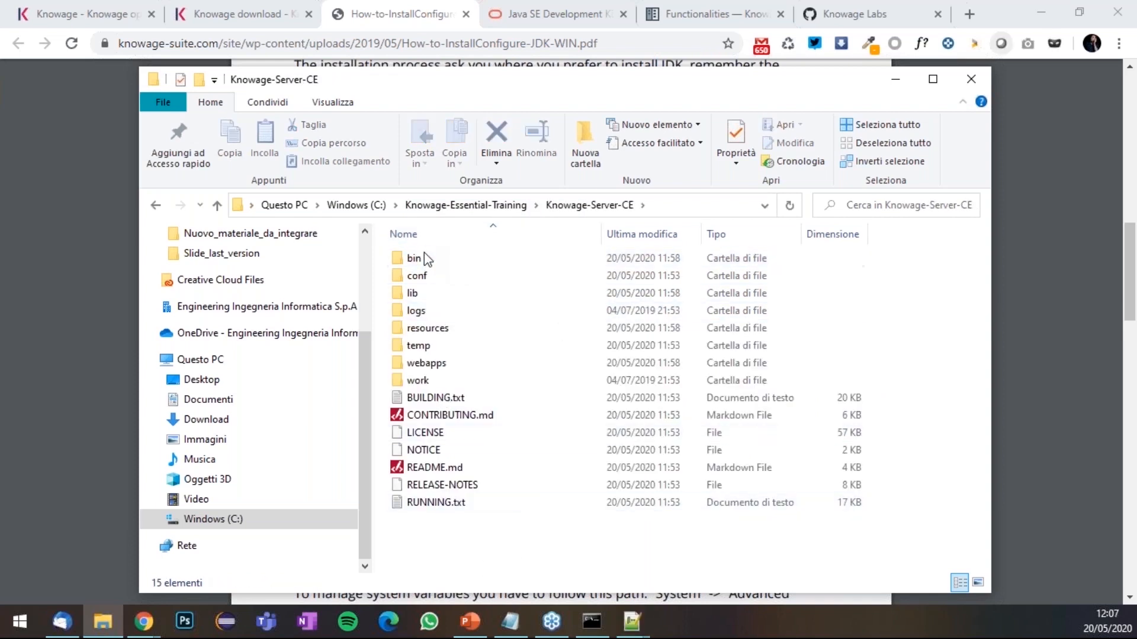
double_click(422, 259)
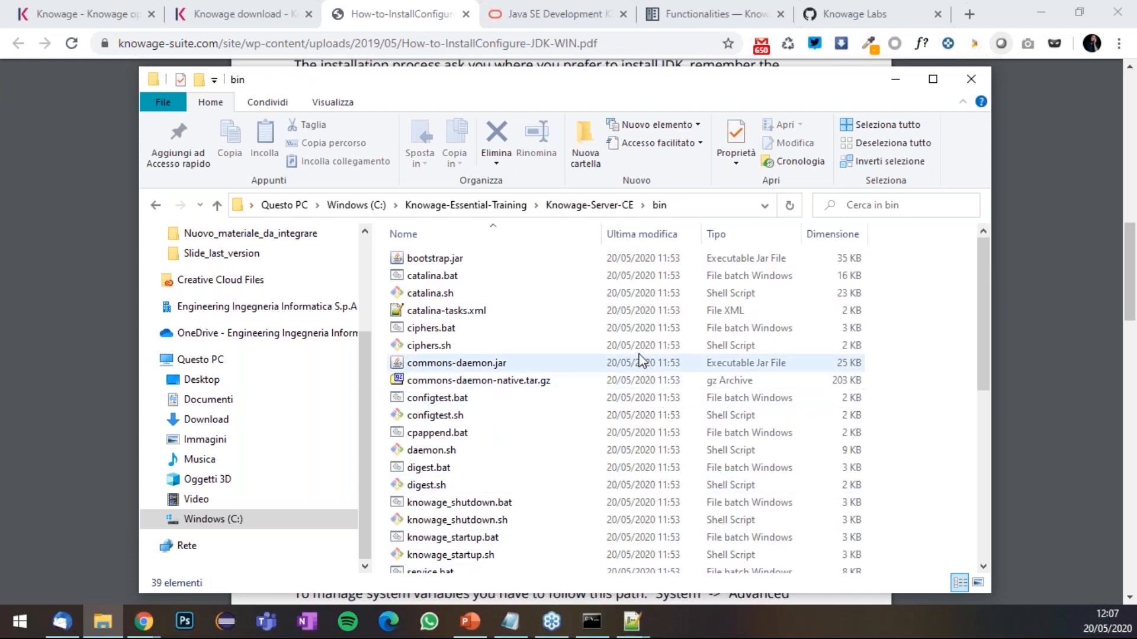
- Run knowage_startup.bat and move the startup and Tomcat console windows into view
scroll(657, 363, down, 1)
scroll(516, 411, down, 1)
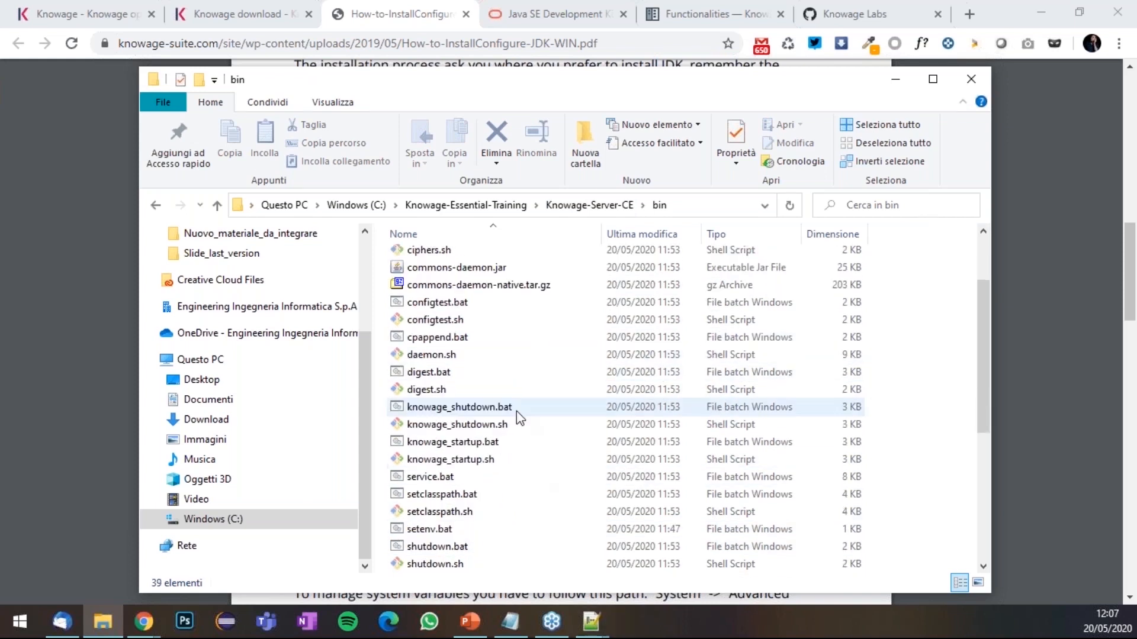
click(499, 447)
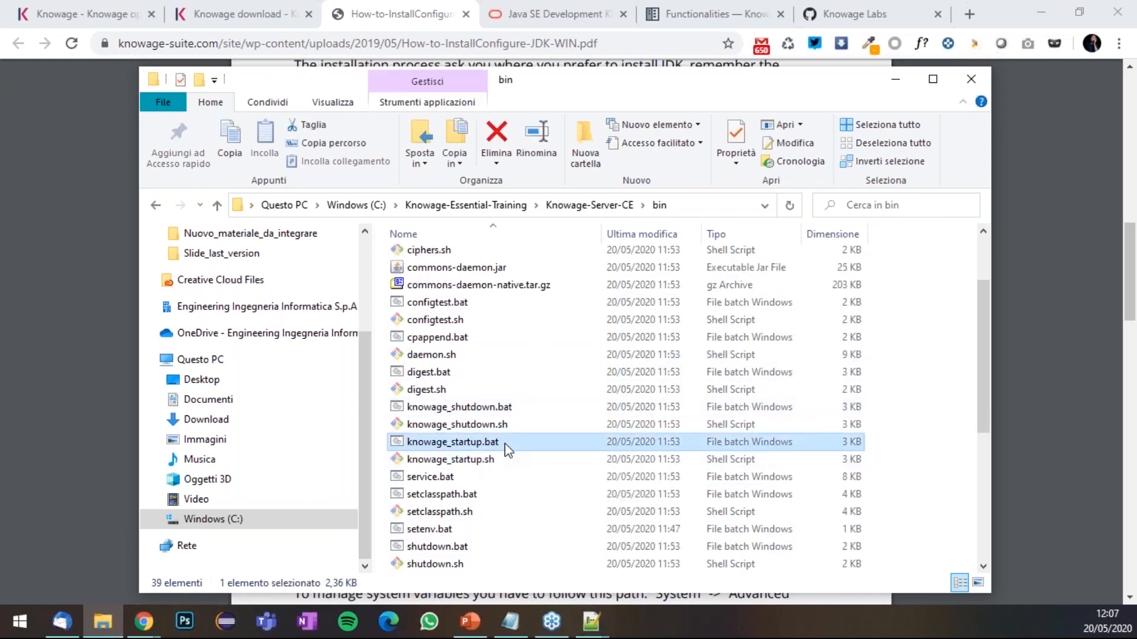
double_click(506, 450)
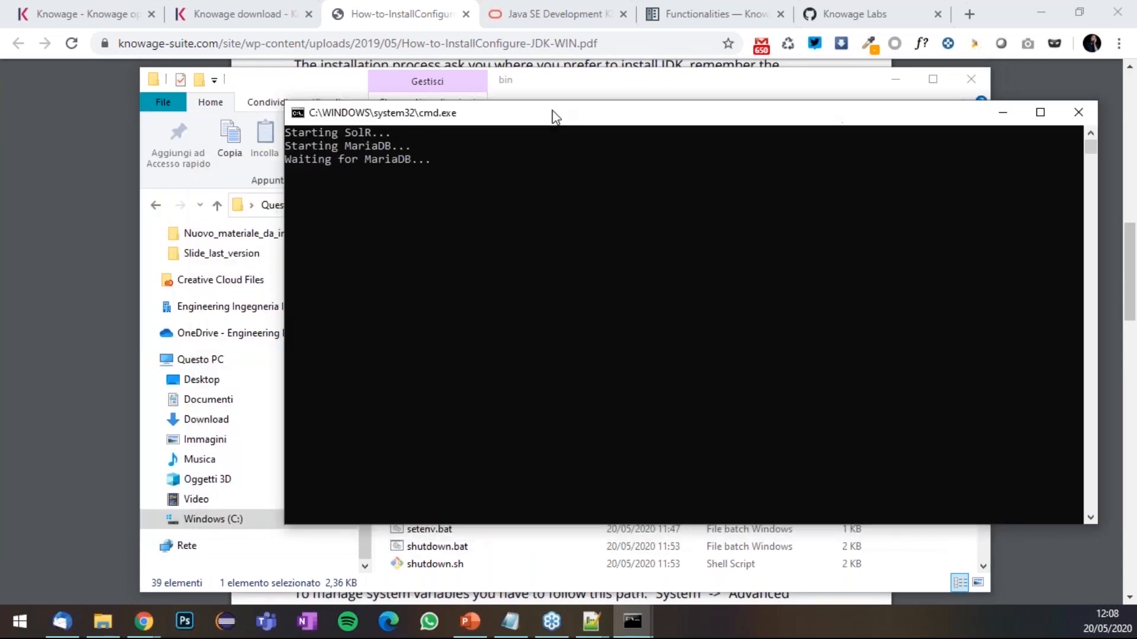
drag(553, 114, 440, 119)
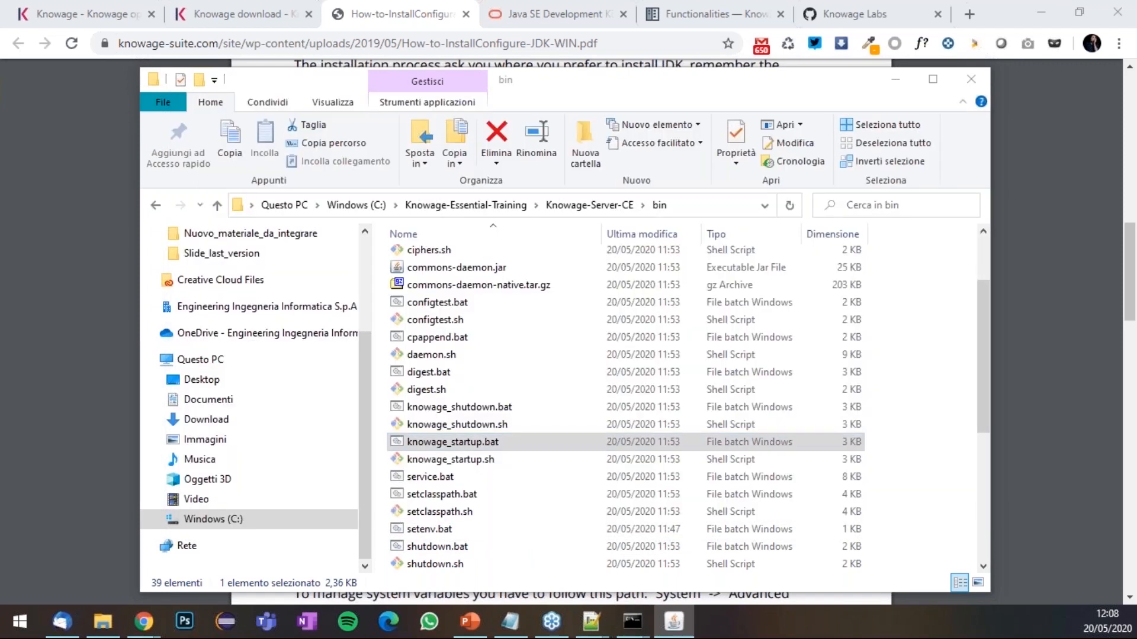
drag(0, 207, 649, 115)
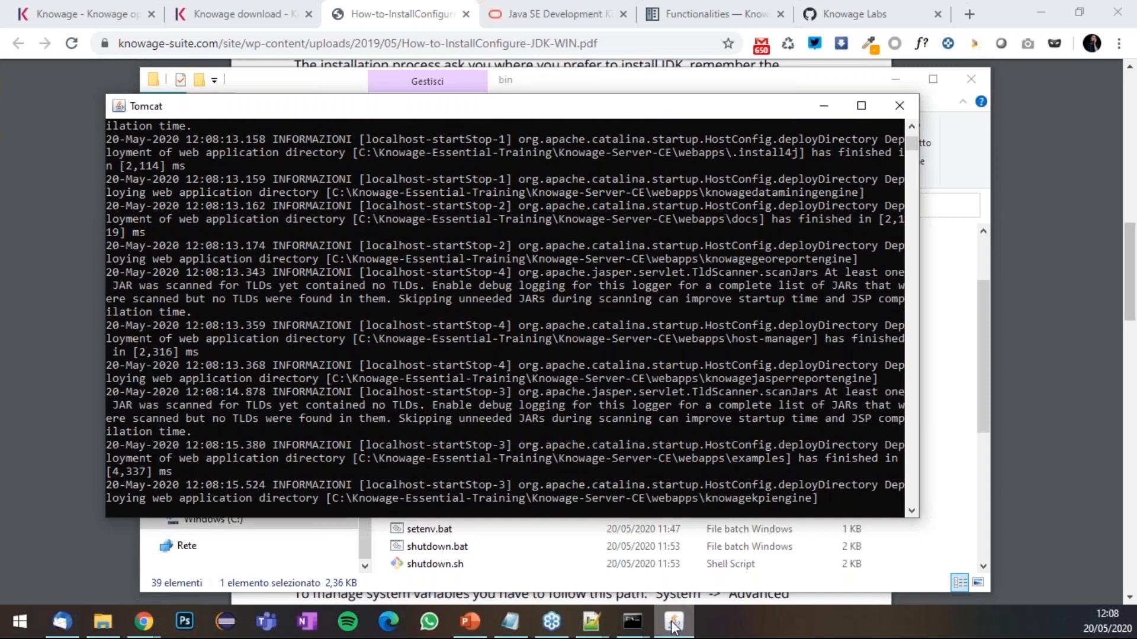
- Bring the MariaDB and Solr consoles on screen, check their logs, then minimise both
click(632, 621)
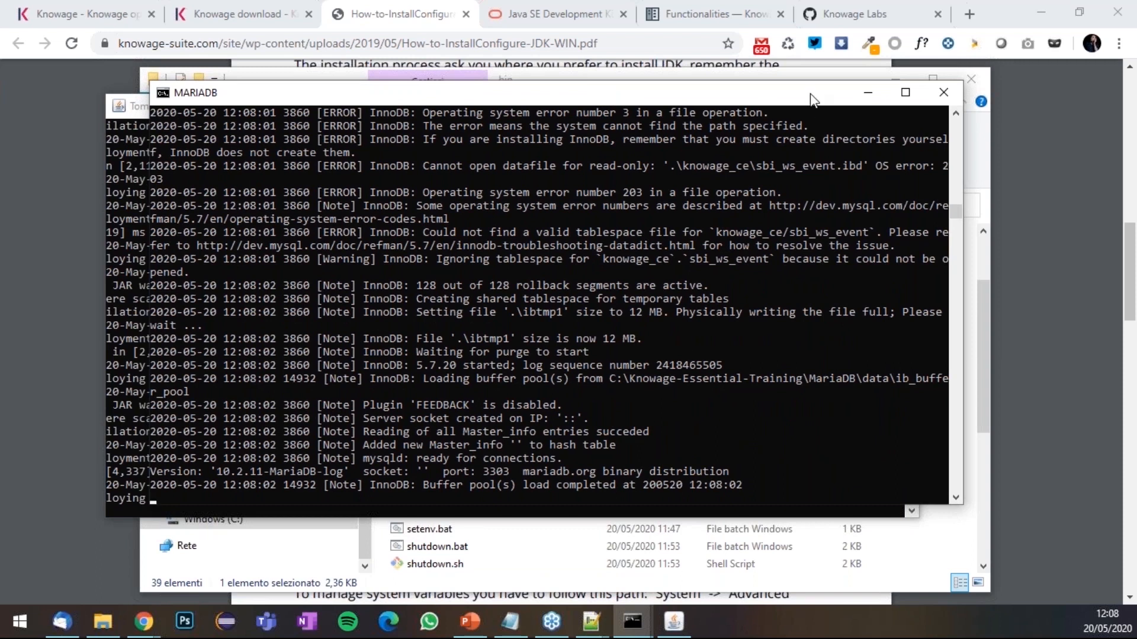
drag(832, 86, 872, 54)
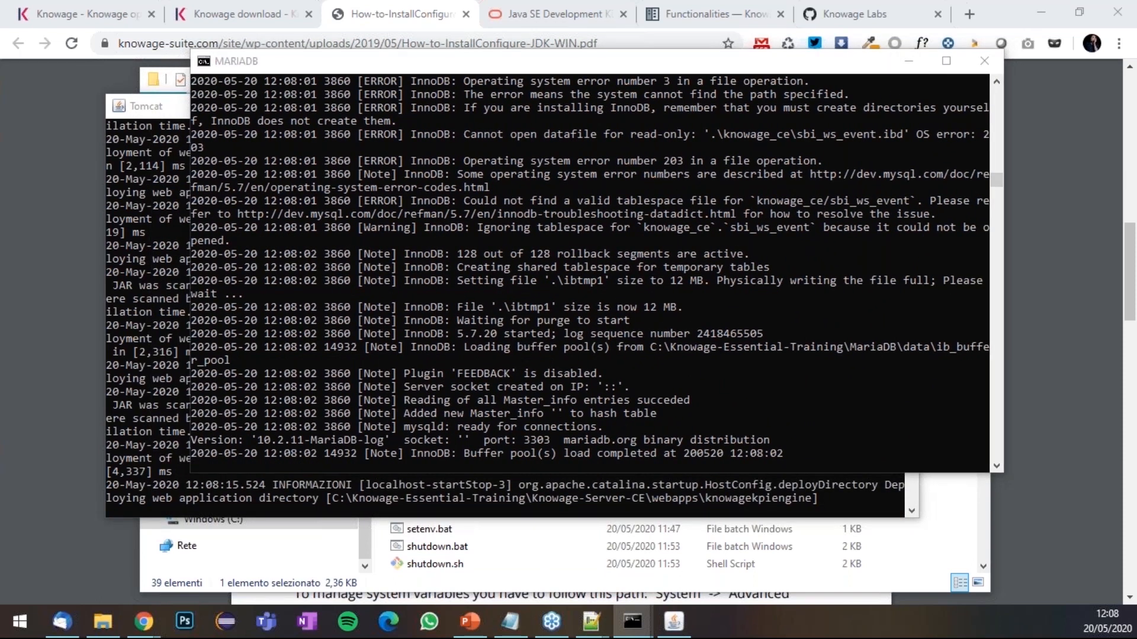
drag(0, 145, 610, 117)
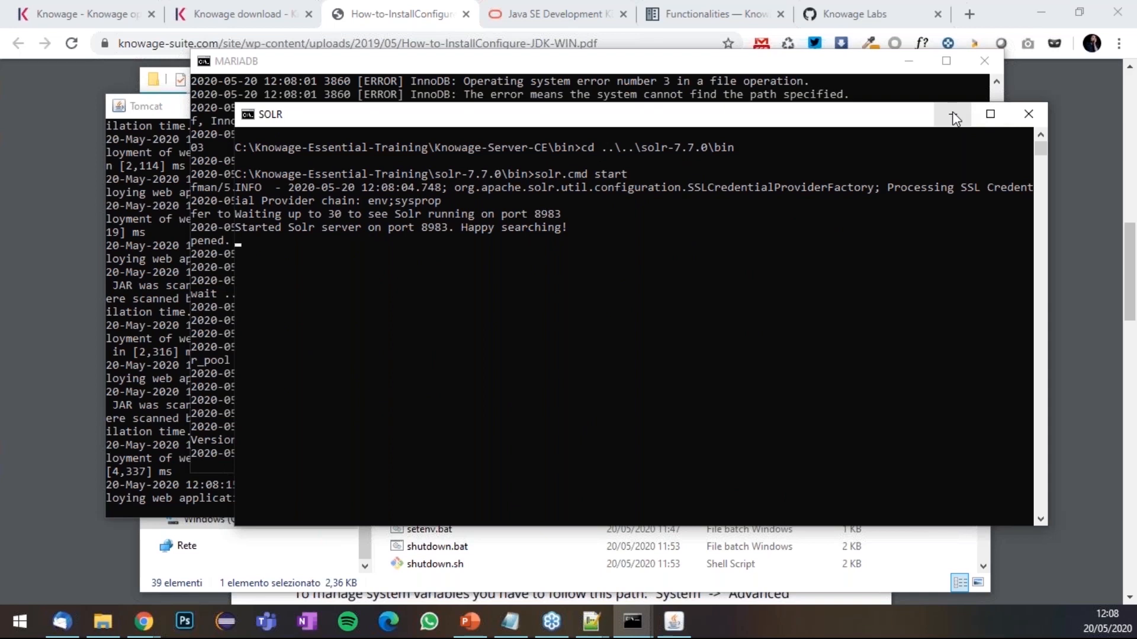
drag(882, 116, 930, 144)
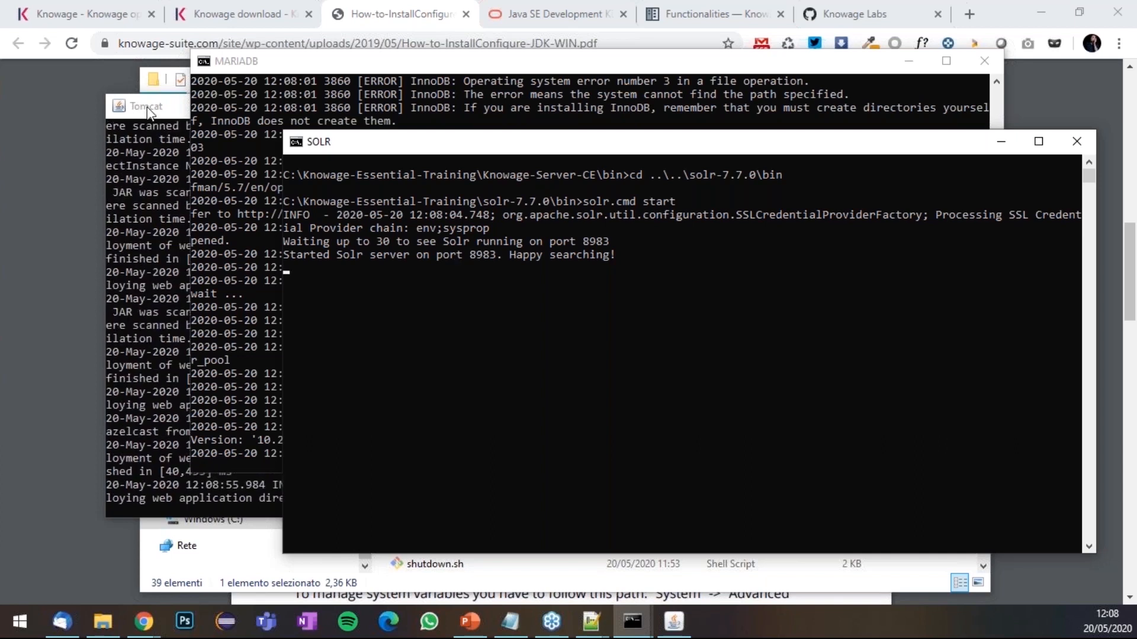
click(999, 144)
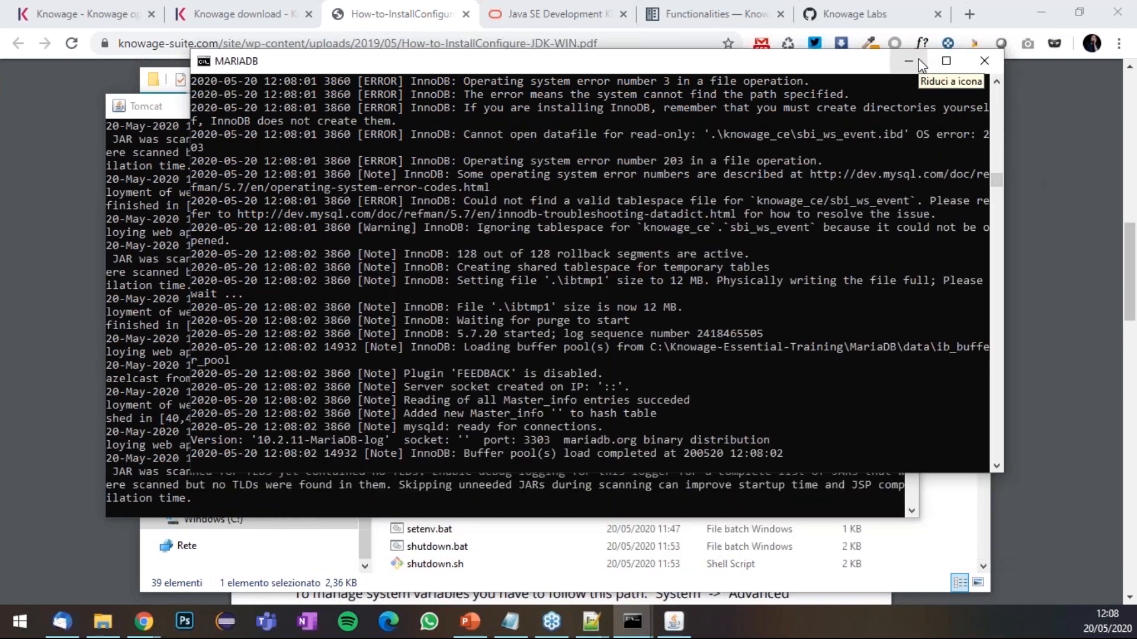
click(909, 61)
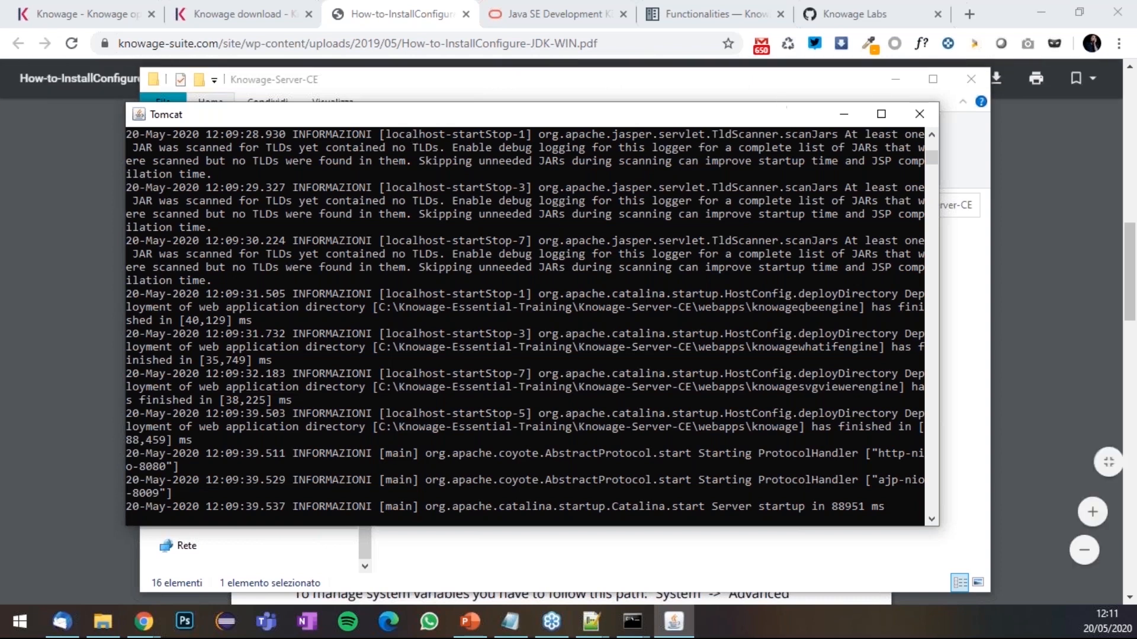
- Load localhost:8080/knowage in a new Chrome tab
click(854, 12)
click(977, 13)
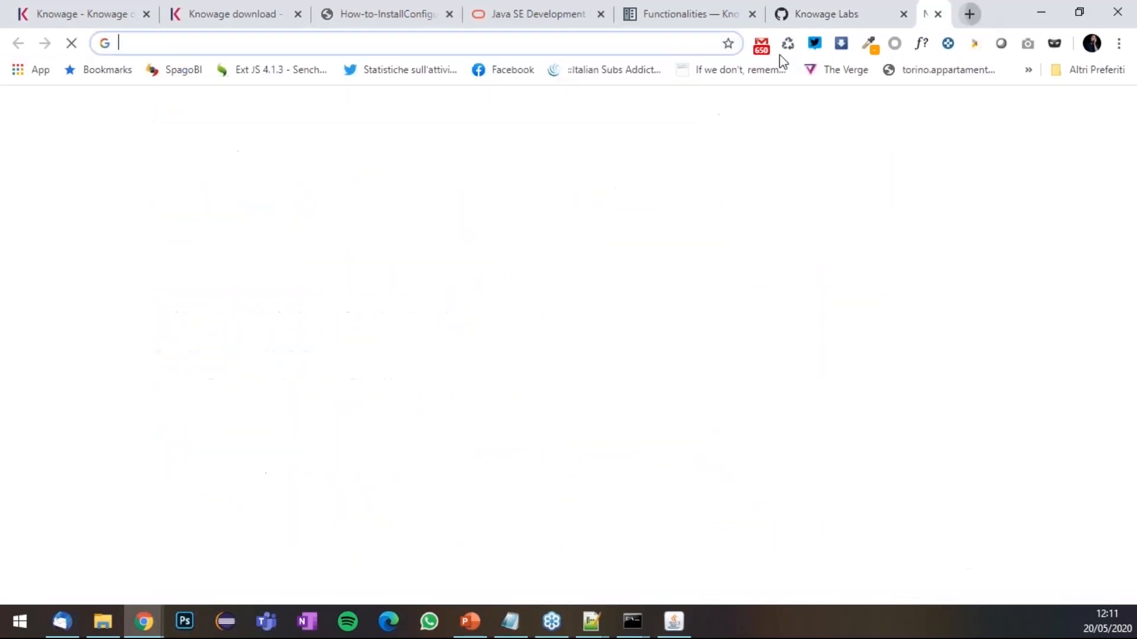
click(496, 44)
text(localhost:8080/knowage)
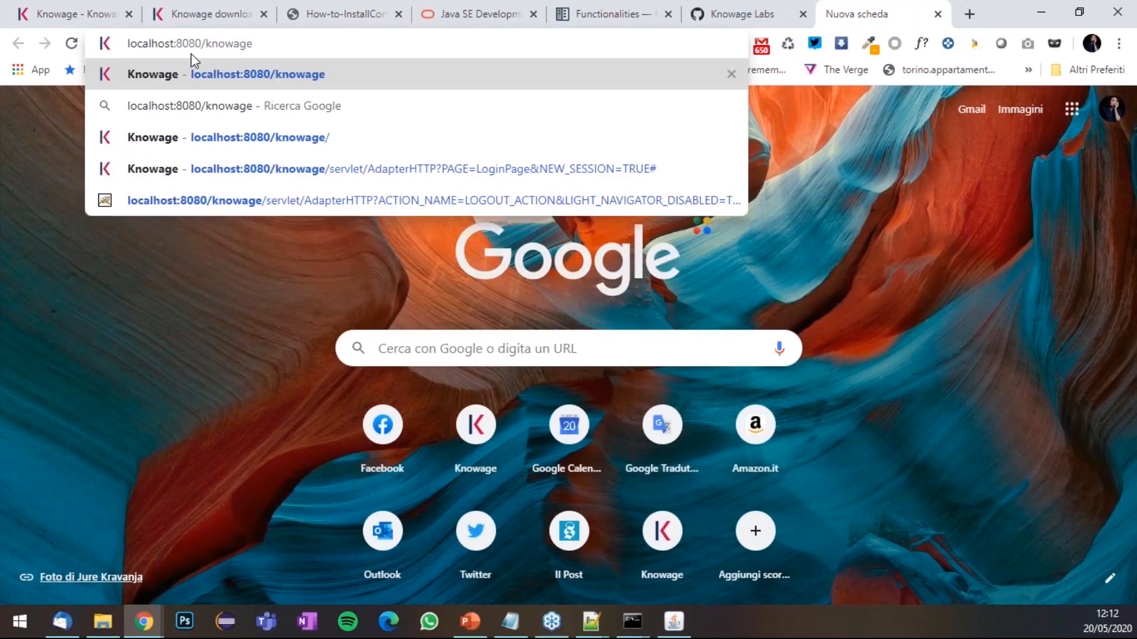
key(Return)
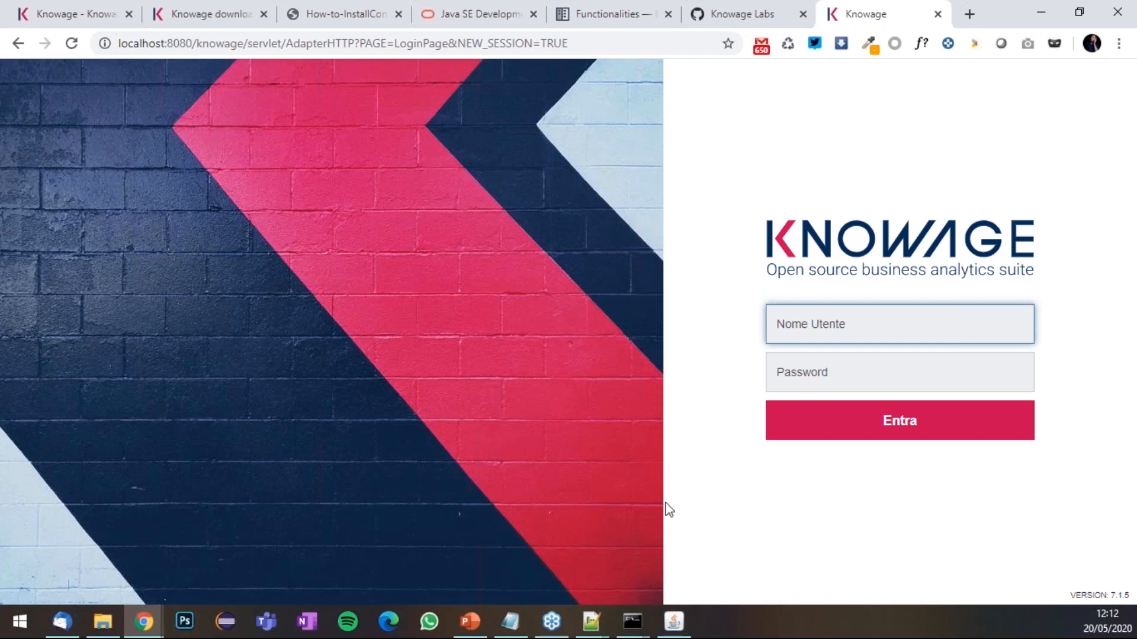
- Log in with the demo administrator username and password, then expand the main MENU
click(853, 330)
text(demo_)
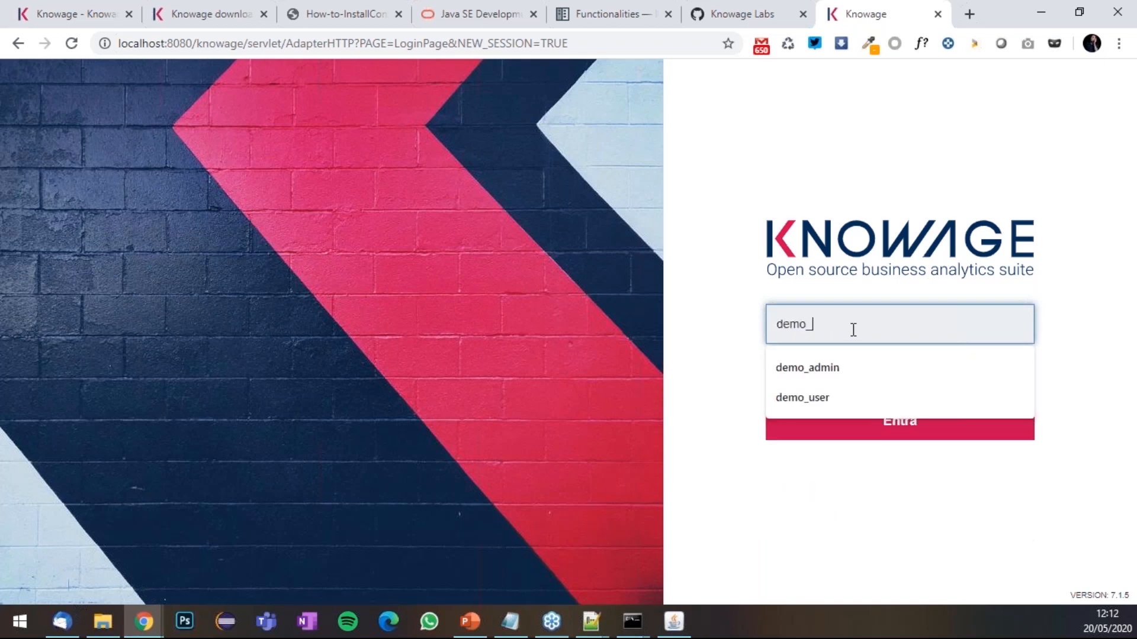
text(admin)
key(Tab)
text(demo_admin)
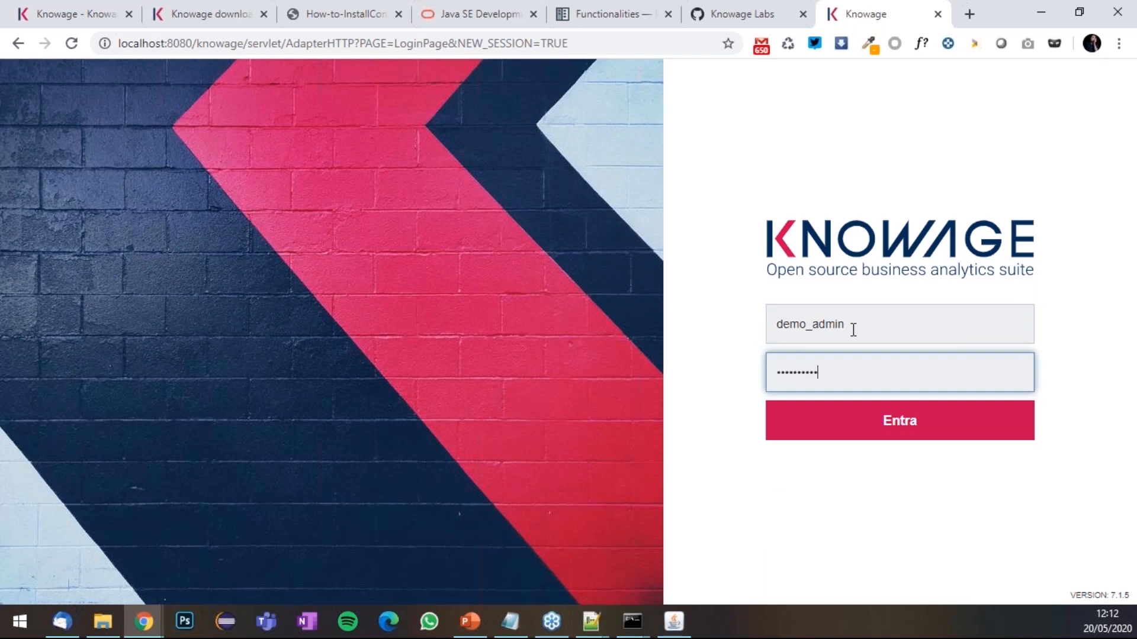
key(Return)
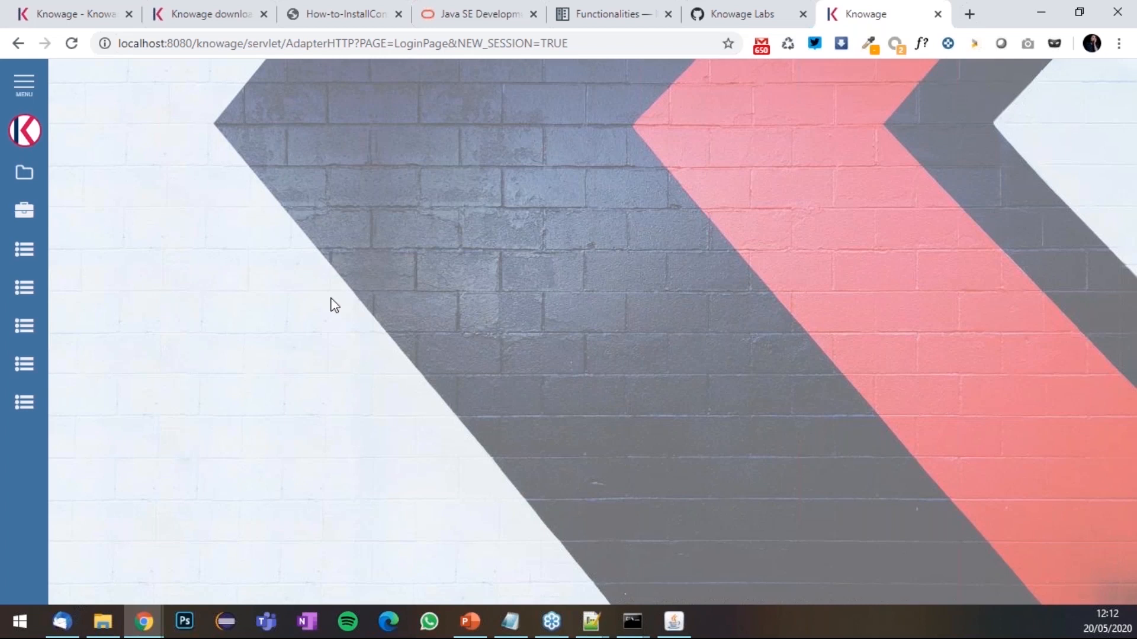
click(27, 98)
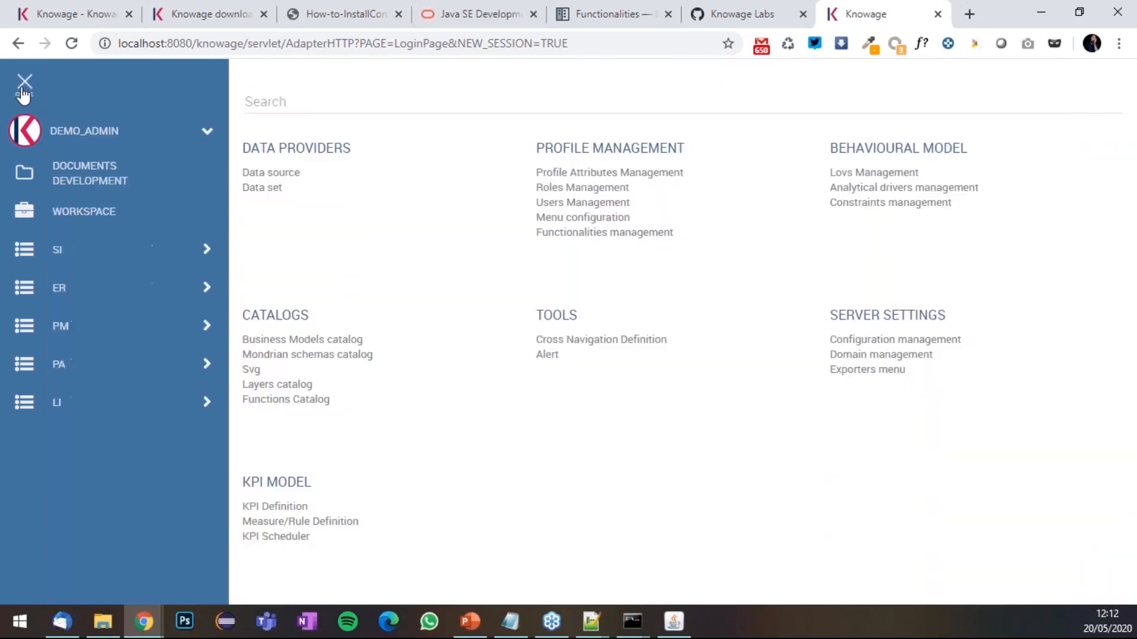